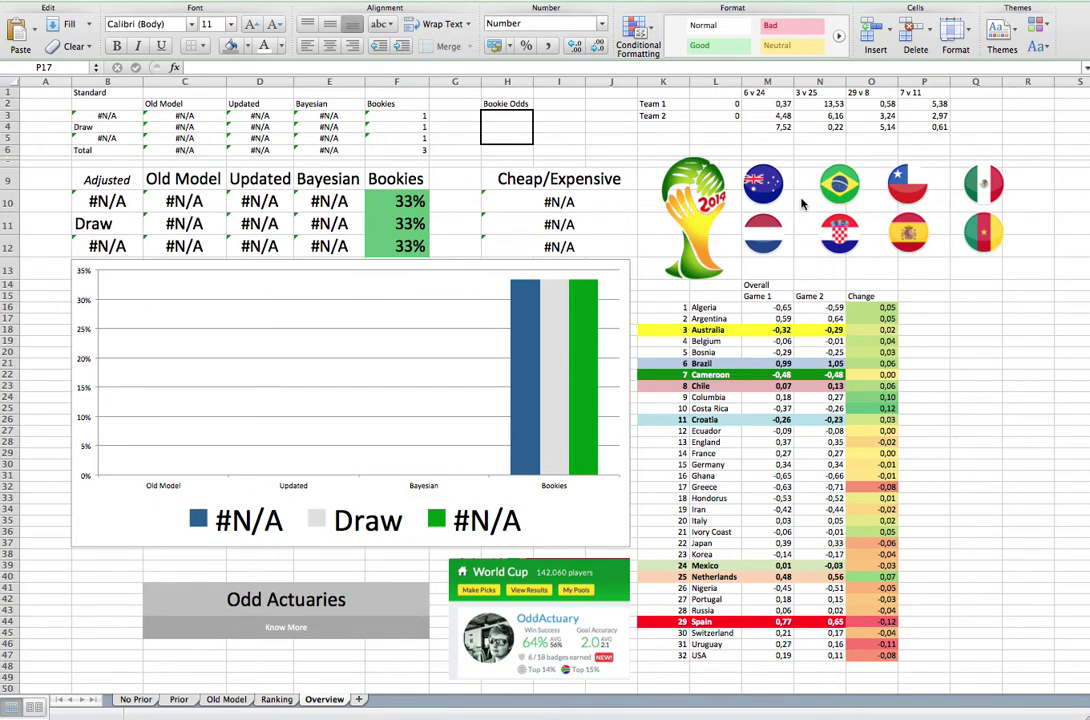
# Enter team number 6 for Team 1 and 24 for Team 2 in the match-up inputs
pyautogui.click(716, 105)
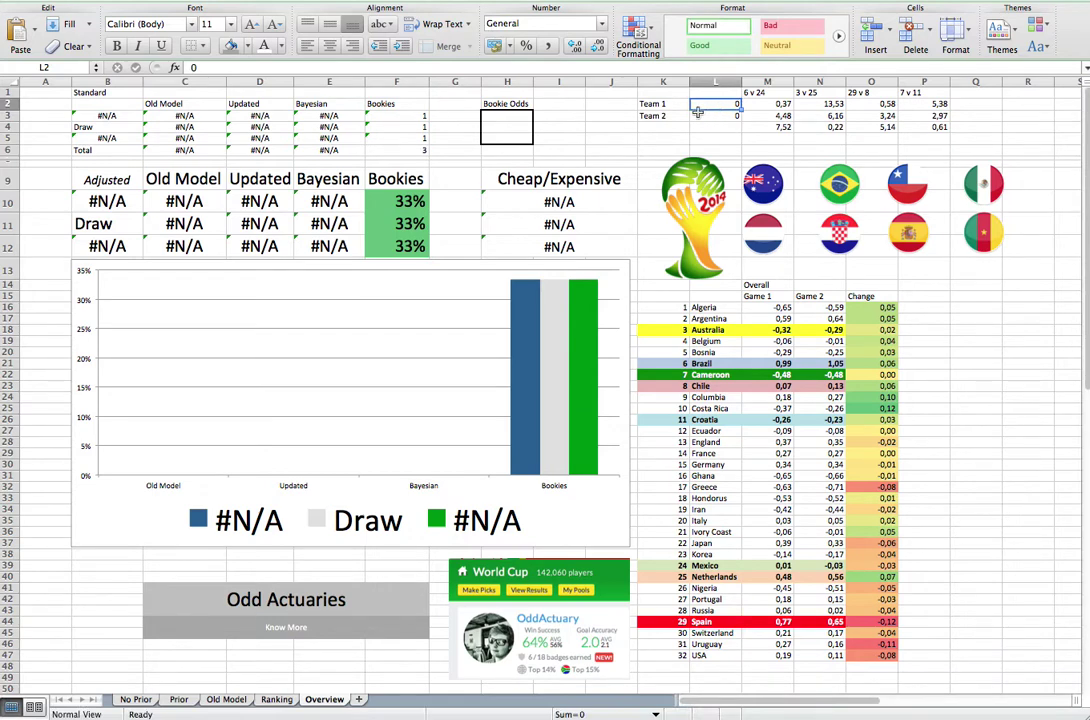
pyautogui.write('6')
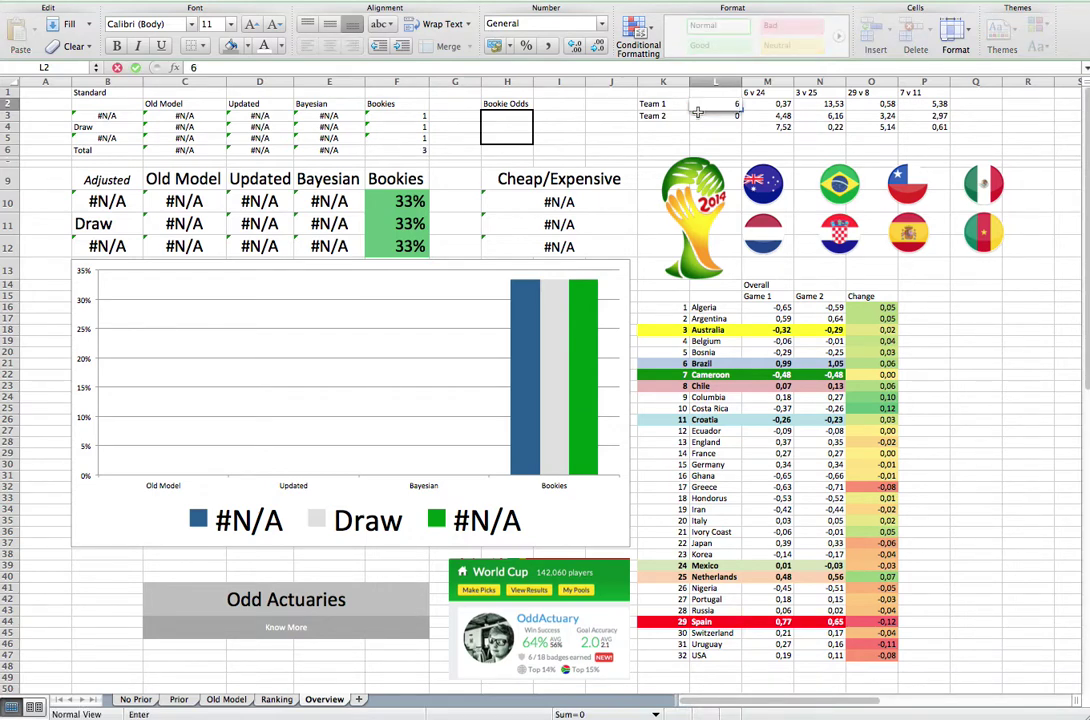
pyautogui.press('Return')
pyautogui.write('24')
pyautogui.press('Return')
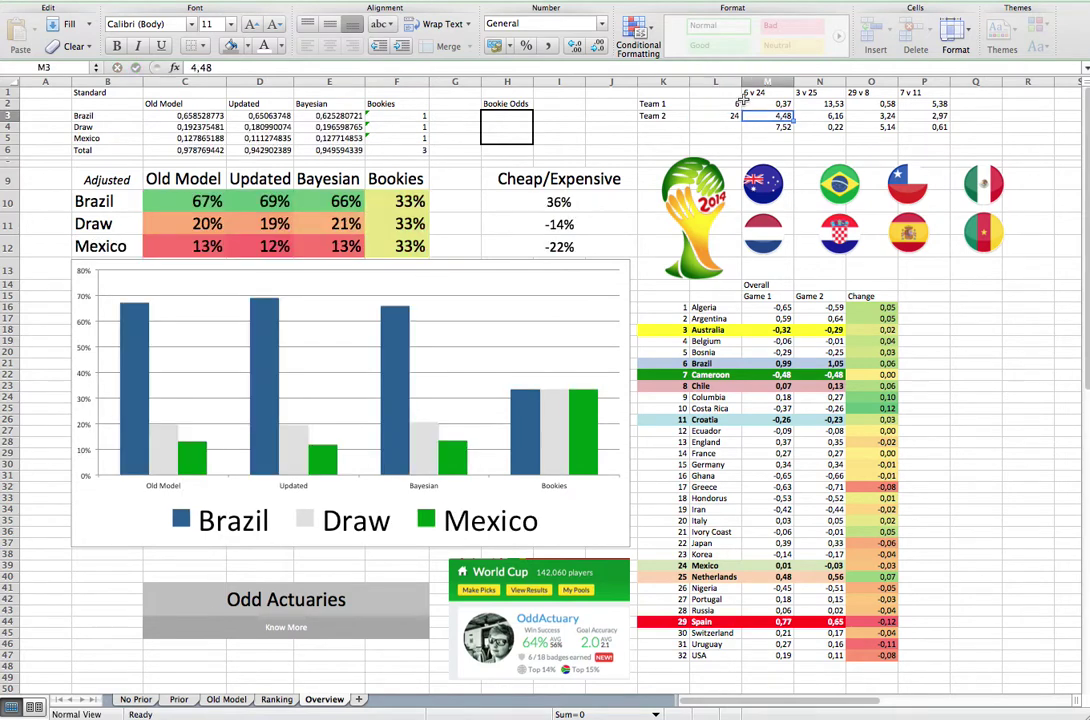
# Copy the three 6 v 24 odds from M2:M4 into the Bookie Odds cells H3:H5
pyautogui.click(770, 116)
pyautogui.moveTo(770, 104); pyautogui.dragTo(770, 127)
pyautogui.rightClick(771, 116)
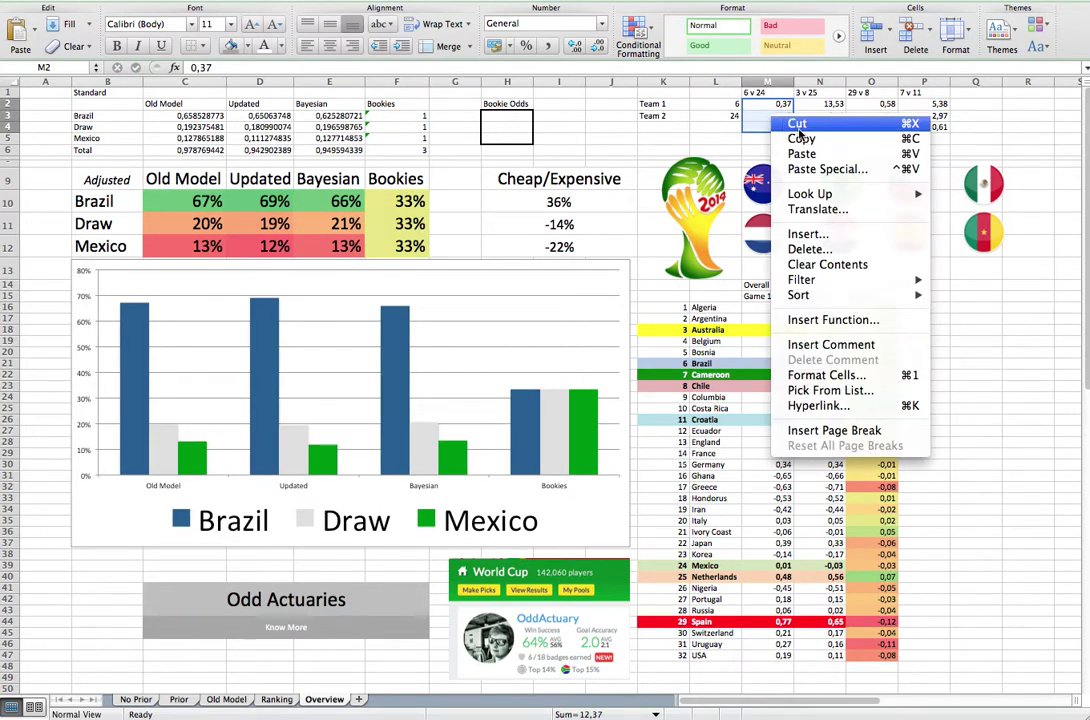
pyautogui.click(803, 139)
pyautogui.rightClick(524, 117)
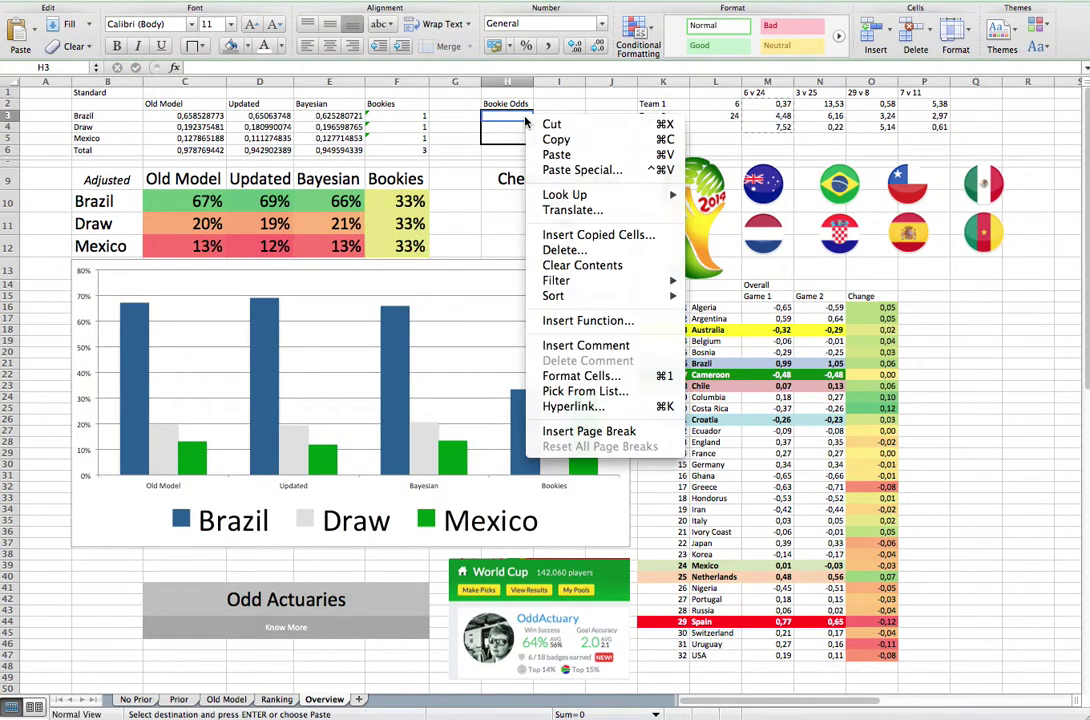
pyautogui.click(555, 155)
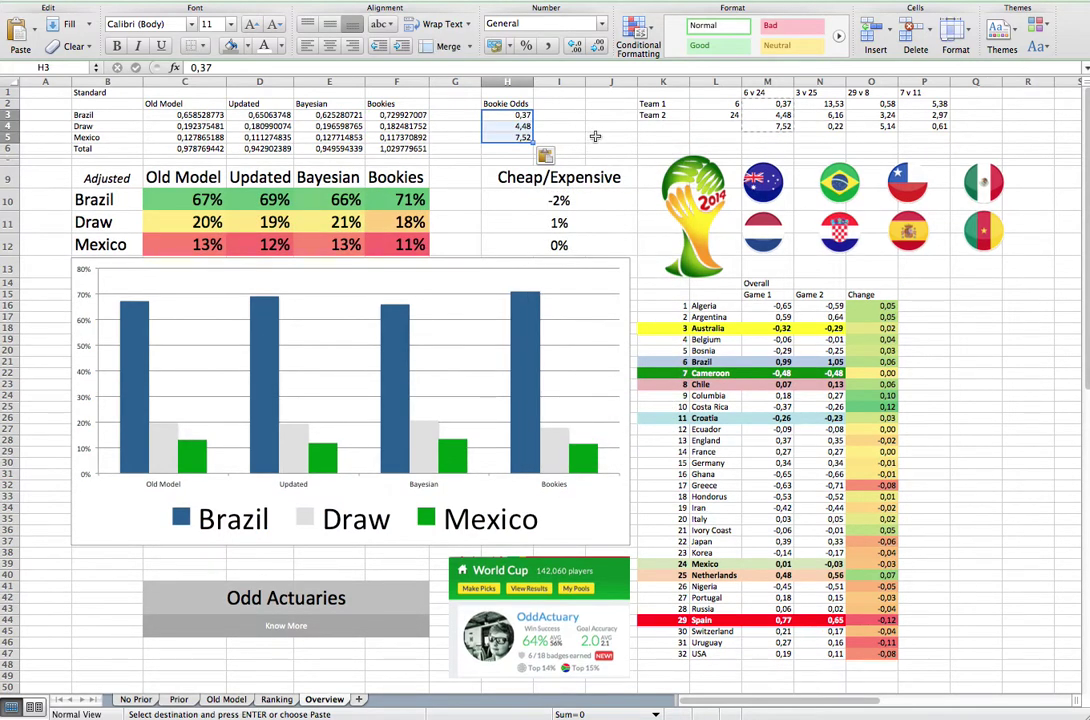
pyautogui.click(595, 137)
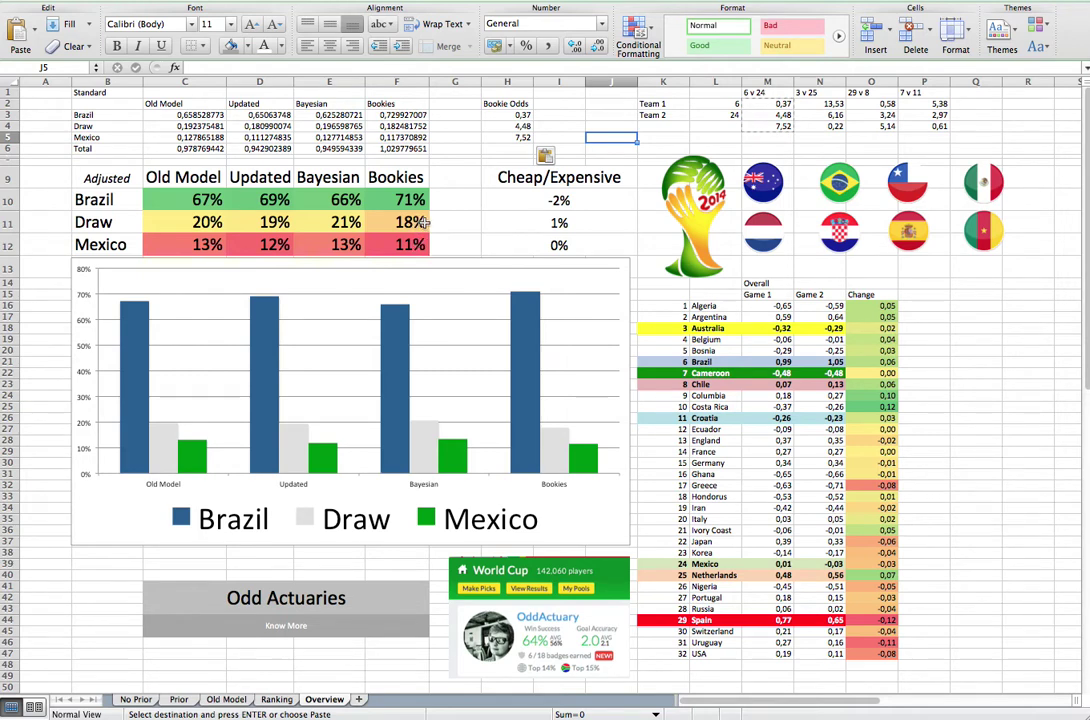
# Inspect the Cheap/Expensive cells for the draw and Brazil along with the match's bookie odds
pyautogui.click(578, 222)
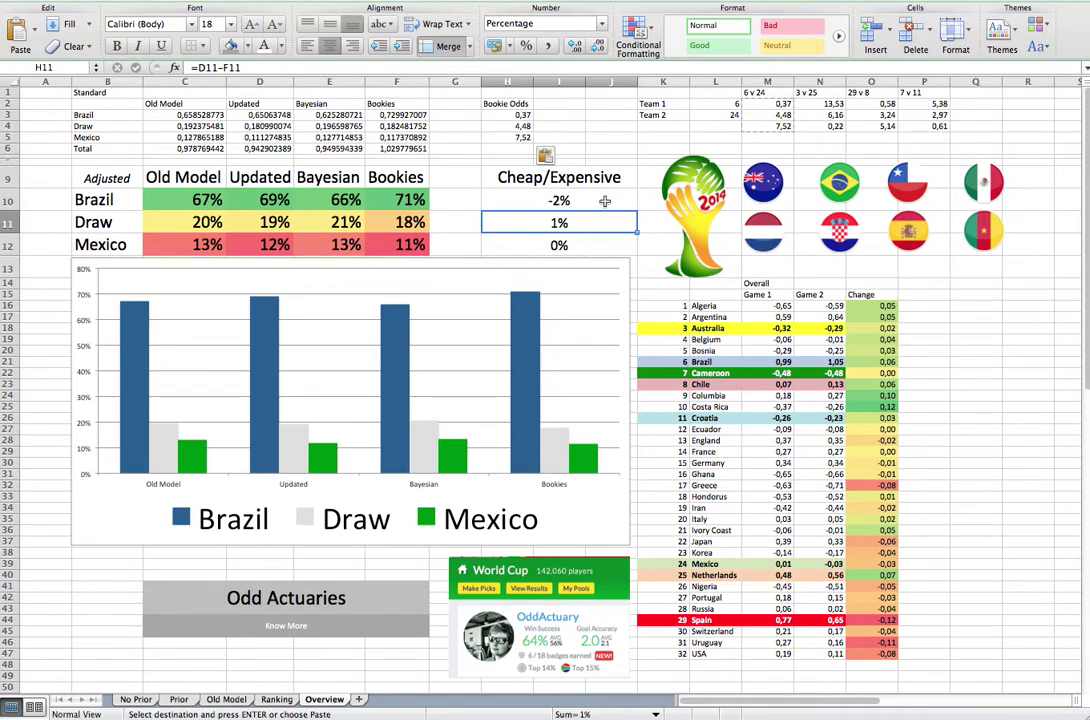
pyautogui.click(600, 199)
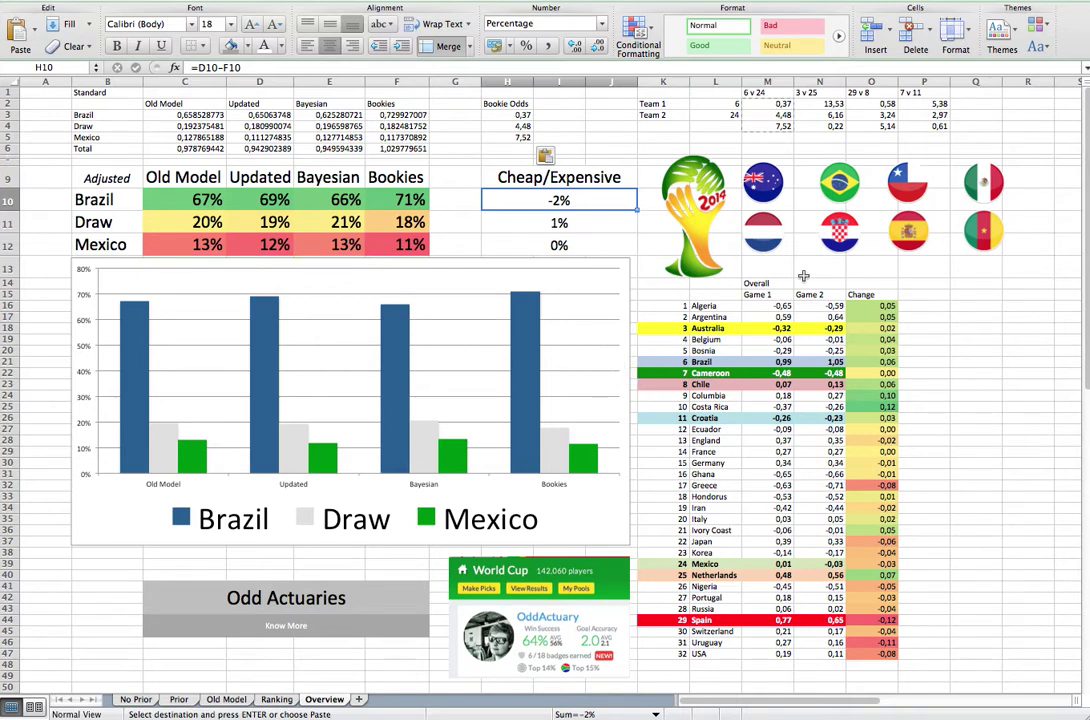
pyautogui.moveTo(515, 115); pyautogui.dragTo(515, 137)
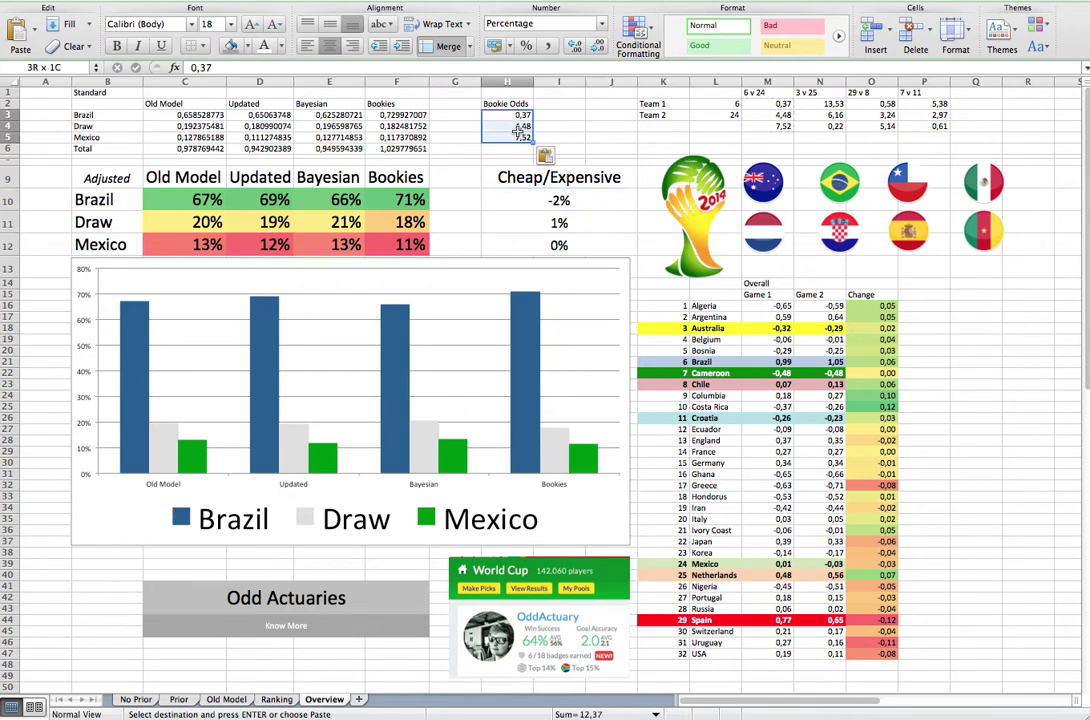
# Change the match-up to team number 3 for Team 1 and 25 for Team 2
pyautogui.click(722, 104)
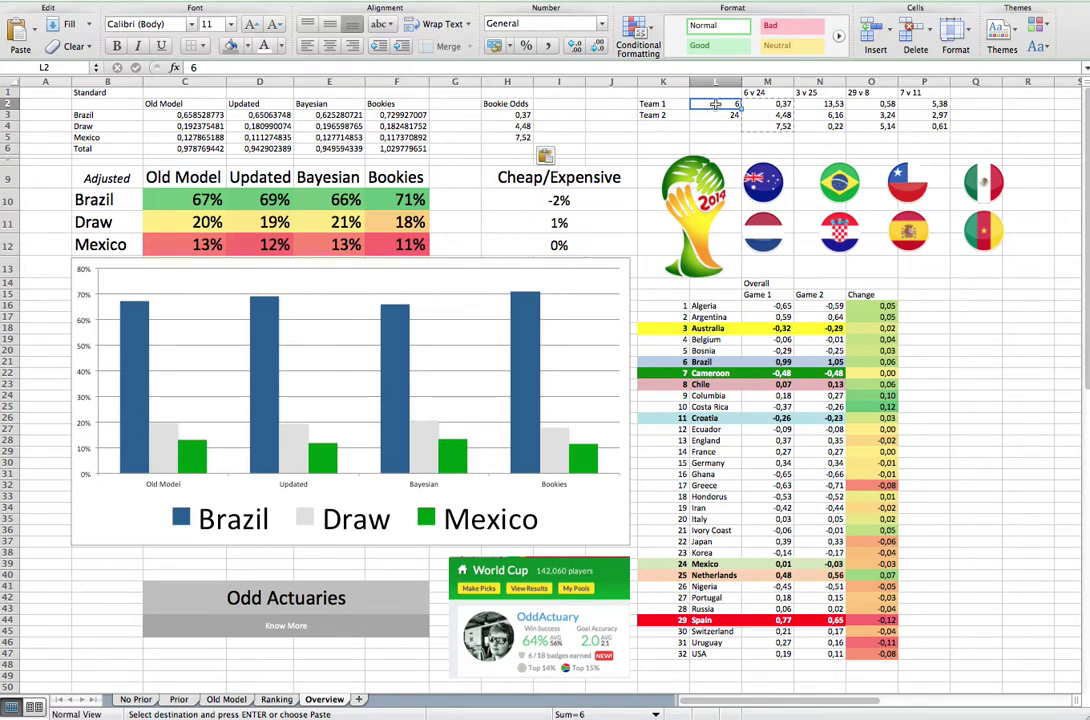
pyautogui.write('3')
pyautogui.press('Return')
pyautogui.write('25')
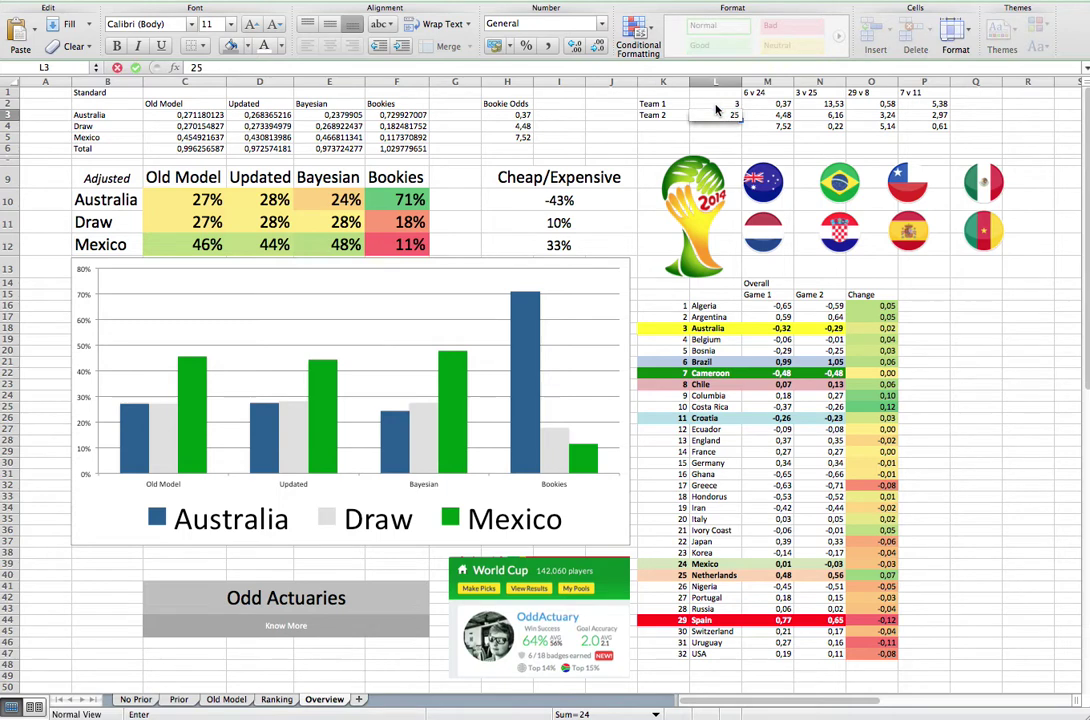
pyautogui.press('Return')
# Copy the three 3 v 25 odds from N2:N4 into the Bookie Odds cells H3:H5
pyautogui.click(822, 105)
pyautogui.moveTo(831, 116); pyautogui.dragTo(832, 127)
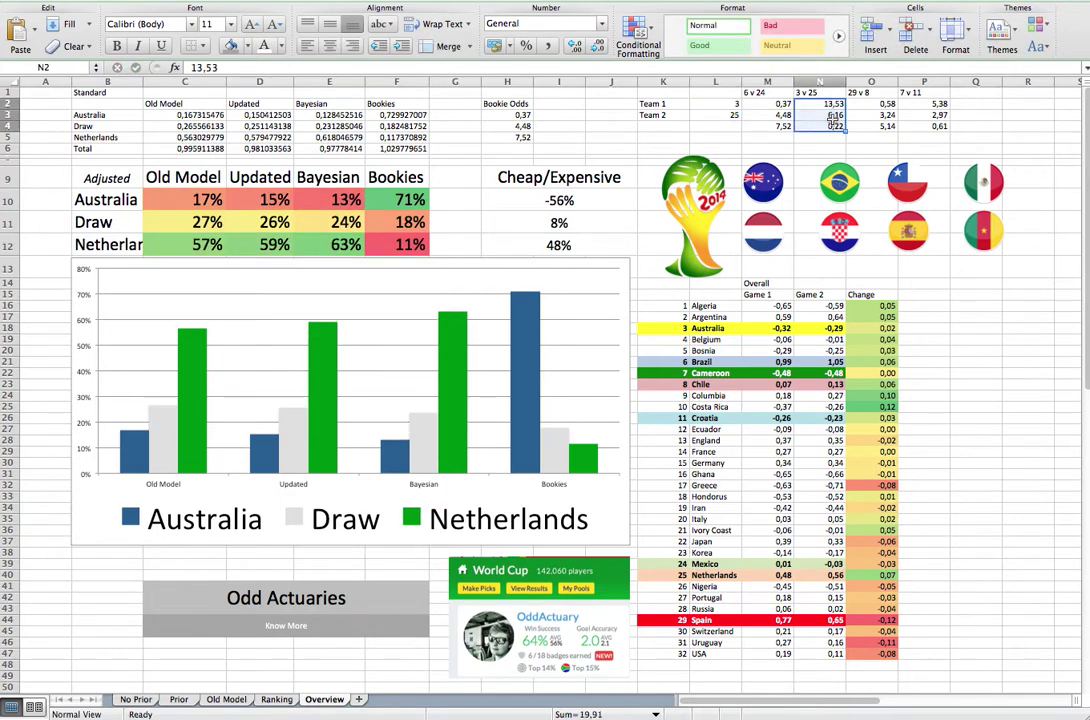
pyautogui.rightClick(832, 127)
pyautogui.click(939, 144)
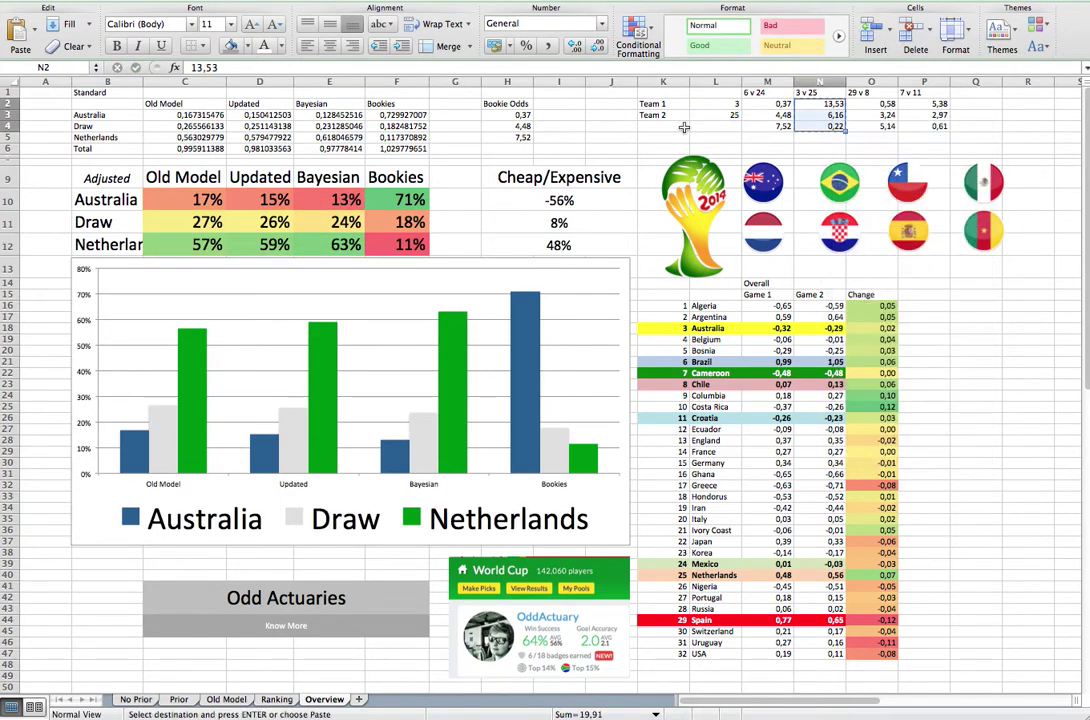
pyautogui.click(515, 115)
pyautogui.rightClick(518, 115)
pyautogui.click(550, 152)
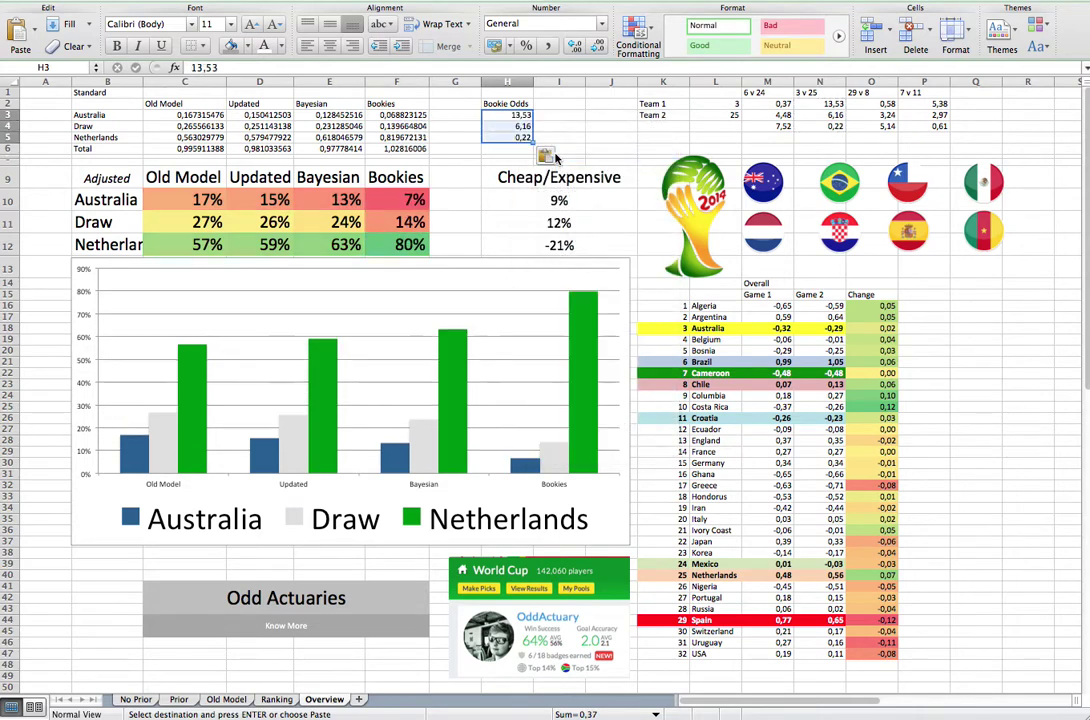
pyautogui.click(611, 141)
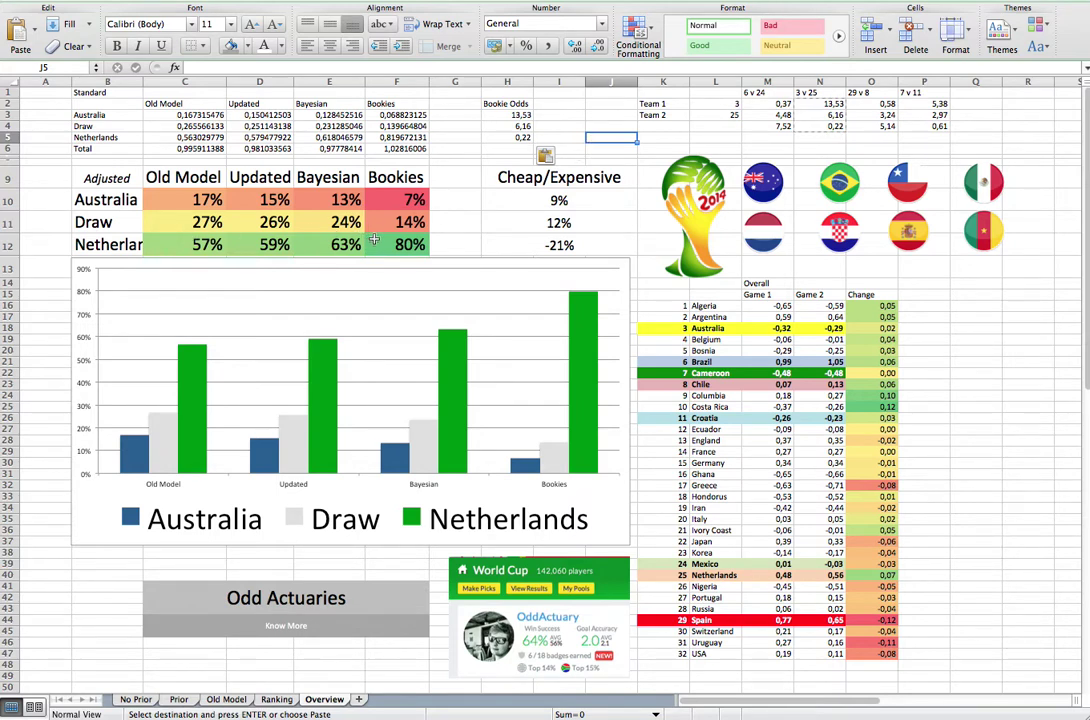
# Compare the Netherlands' adjusted Bookies, Bayesian and Updated probabilities, and inspect its Cheap/Expensive cell
pyautogui.click(420, 247)
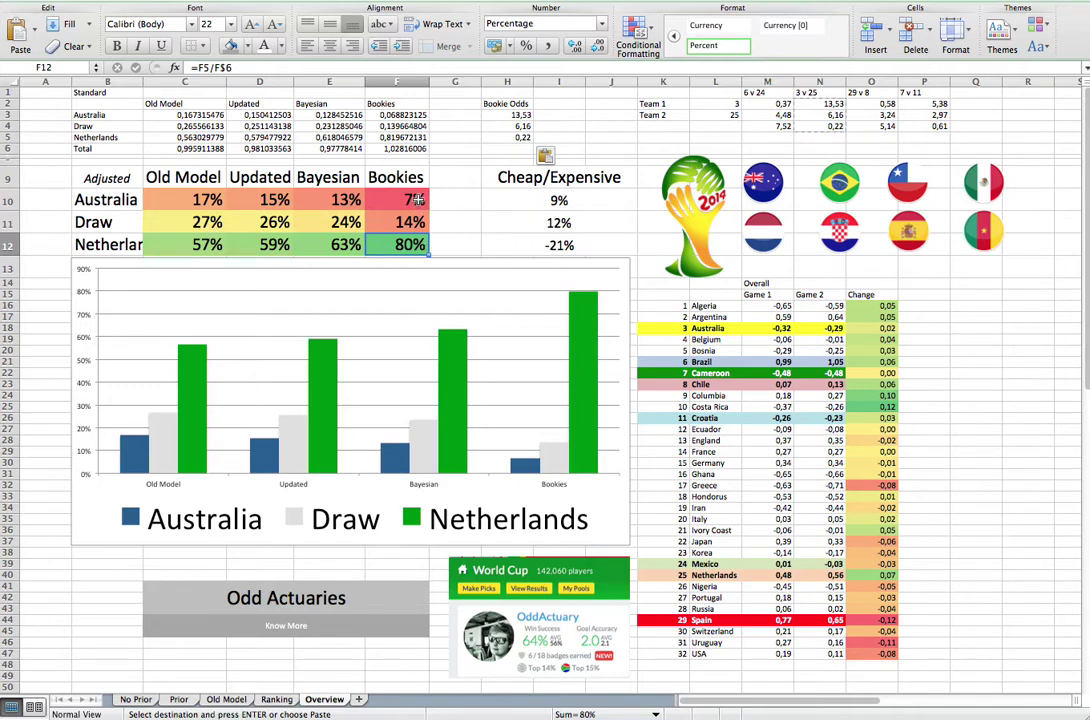
pyautogui.click(340, 246)
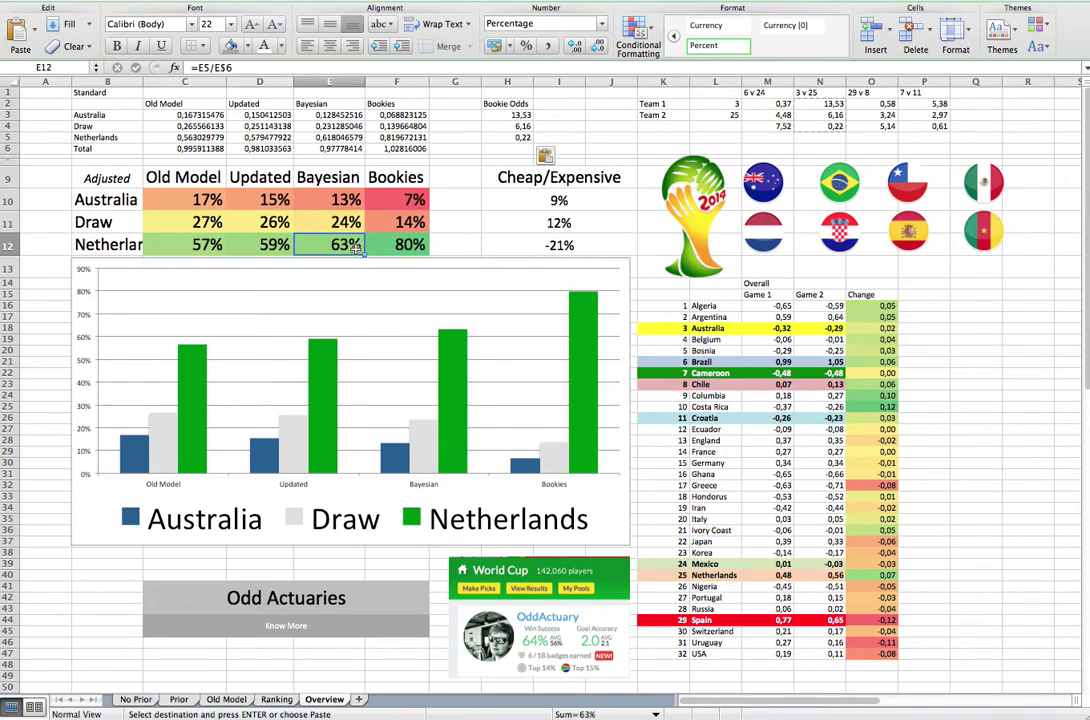
pyautogui.click(272, 245)
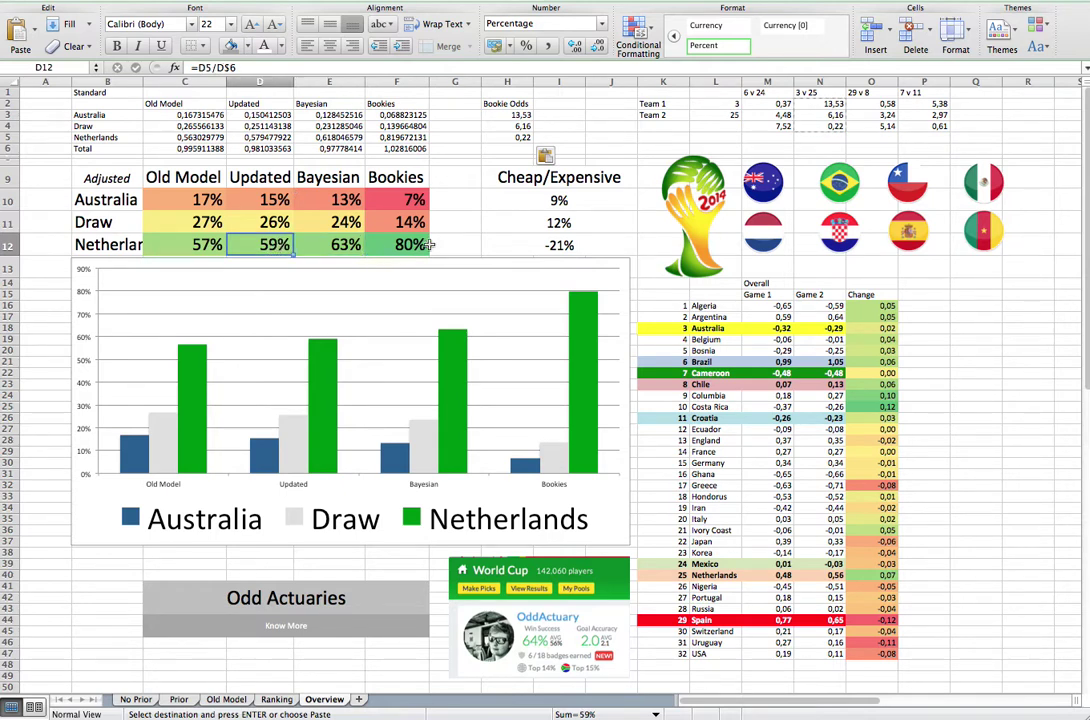
pyautogui.click(604, 245)
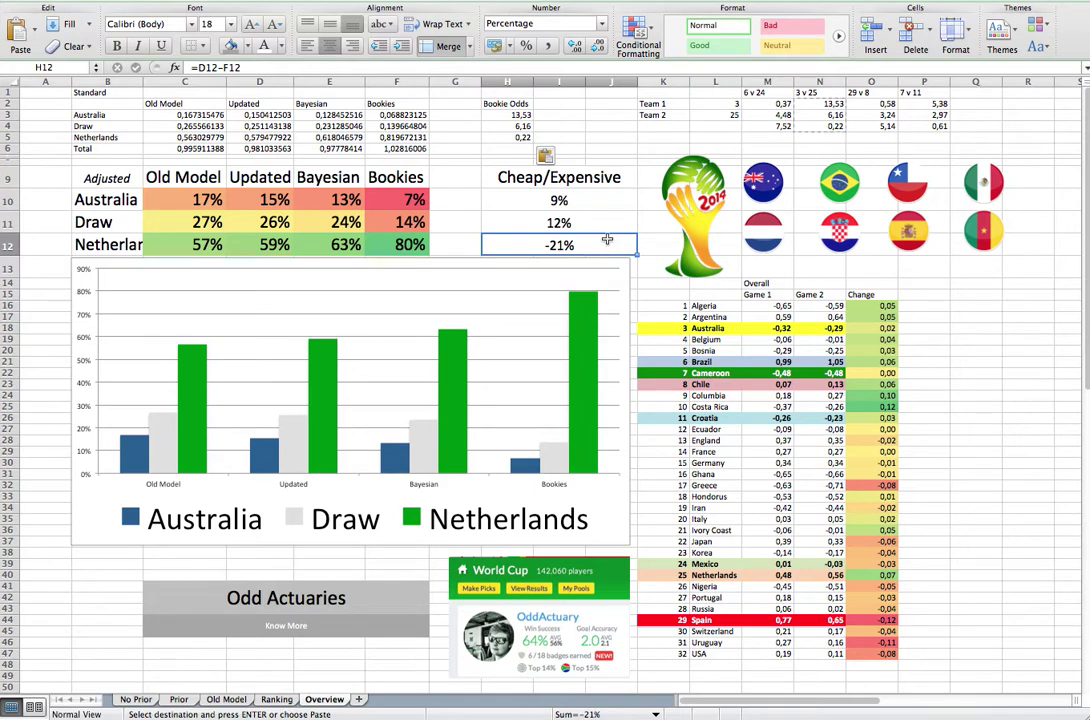
pyautogui.moveTo(598, 308)
# Change the match-up to team number 29 for Team 1 and 8 for Team 2
pyautogui.click(728, 104)
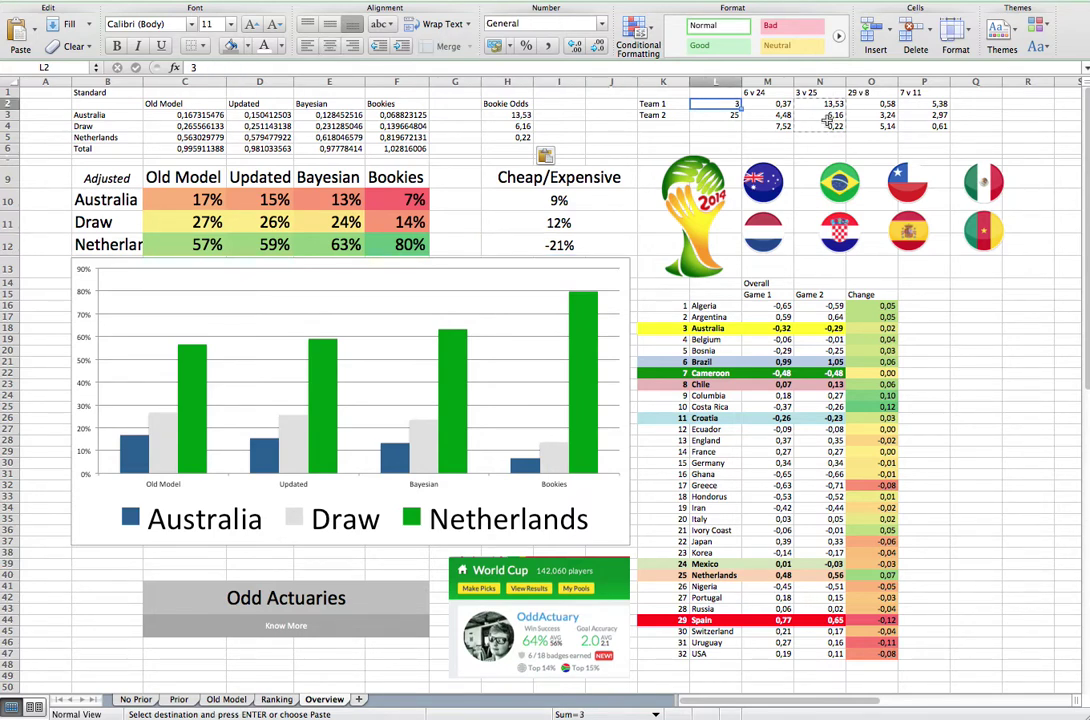
pyautogui.write('29')
pyautogui.press('Return')
pyautogui.write('8')
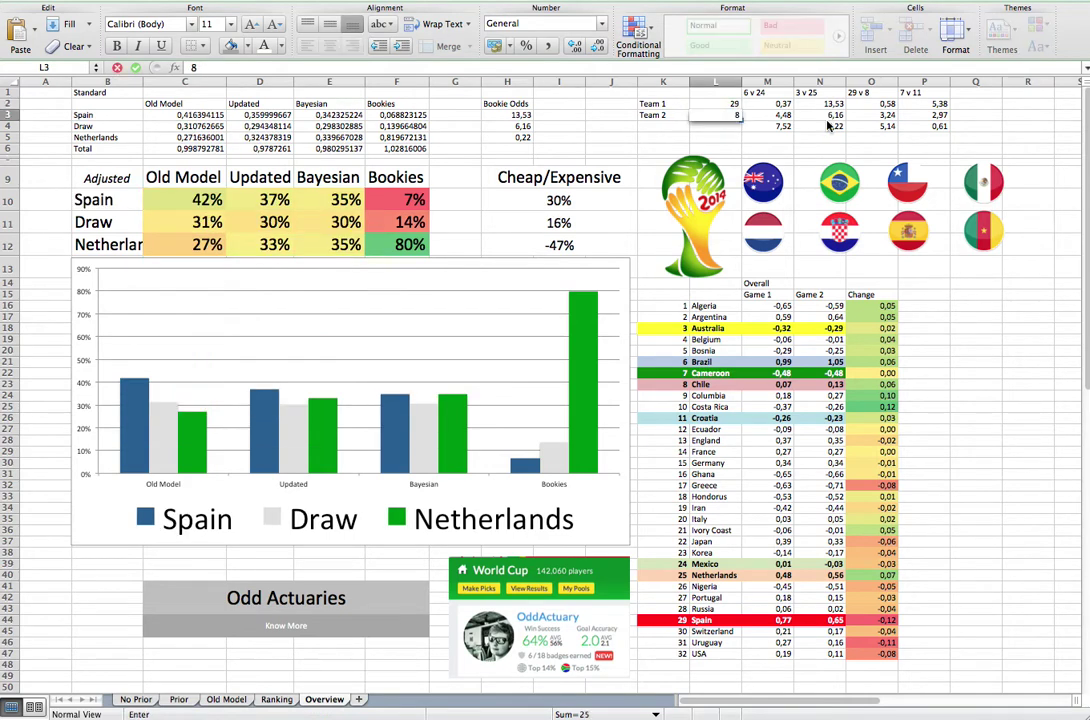
pyautogui.press('Return')
# Copy the three 29 v 8 odds from O2:O4 into the Bookie Odds cells H3:H5
pyautogui.moveTo(868, 103); pyautogui.dragTo(872, 126)
pyautogui.rightClick(884, 118)
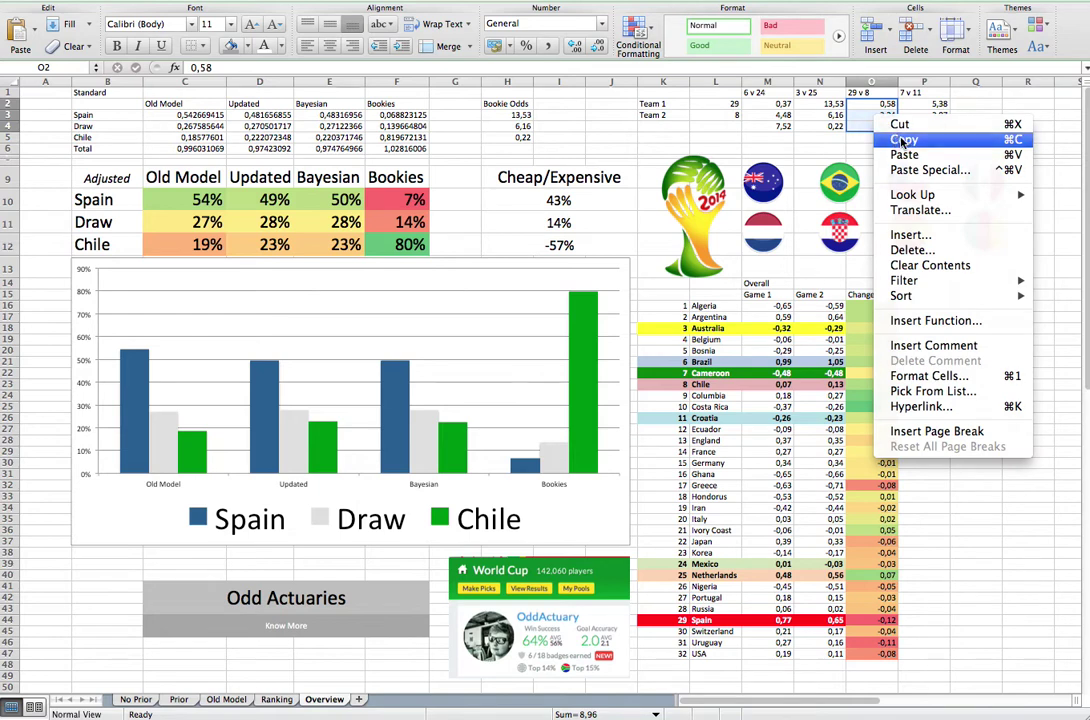
pyautogui.click(903, 139)
pyautogui.click(507, 116)
pyautogui.rightClick(507, 118)
pyautogui.click(538, 154)
pyautogui.click(582, 138)
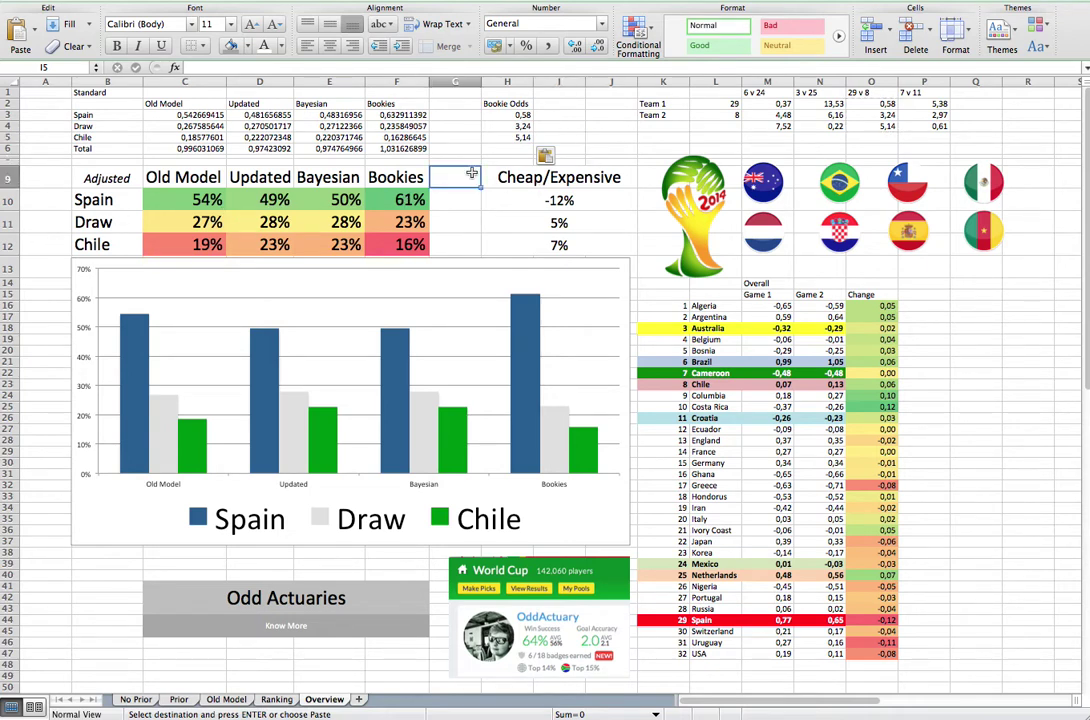
# Compare Spain's adjusted win probabilities across the Bookies, Old Model, Updated and Bayesian columns
pyautogui.click(396, 199)
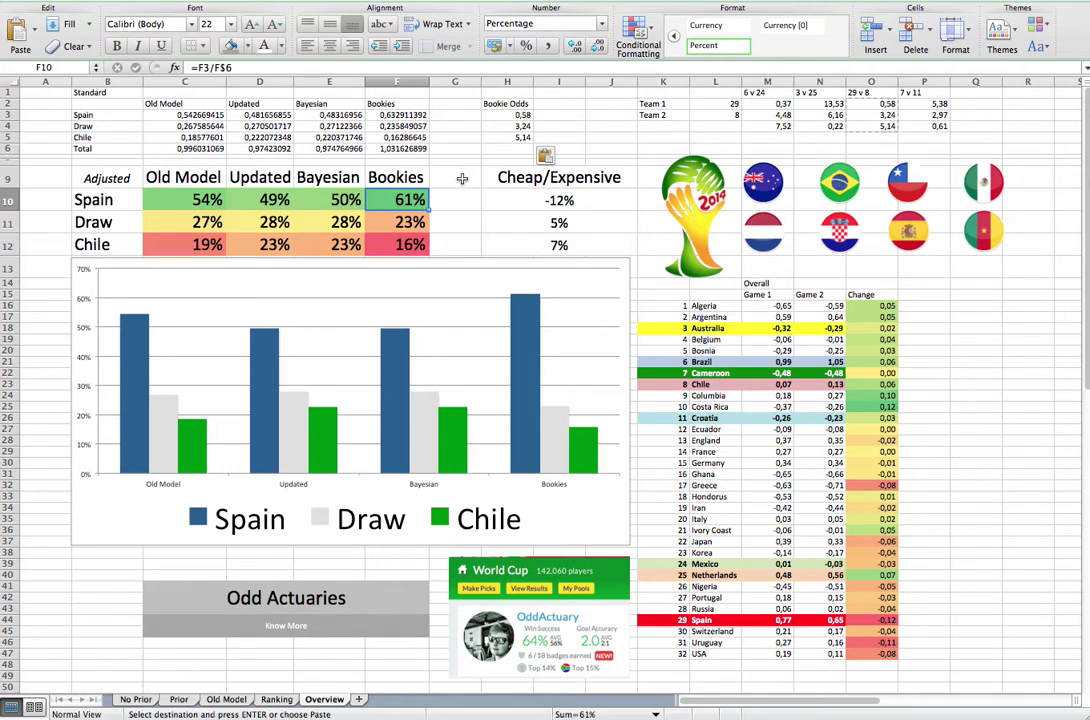
pyautogui.click(208, 199)
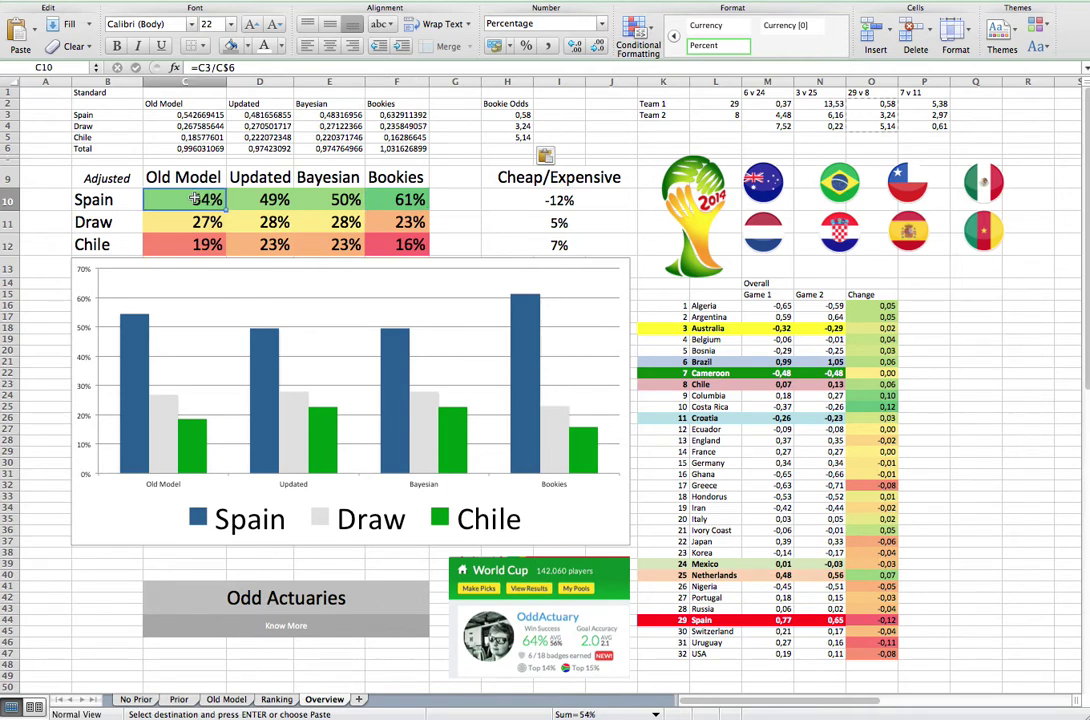
pyautogui.click(284, 200)
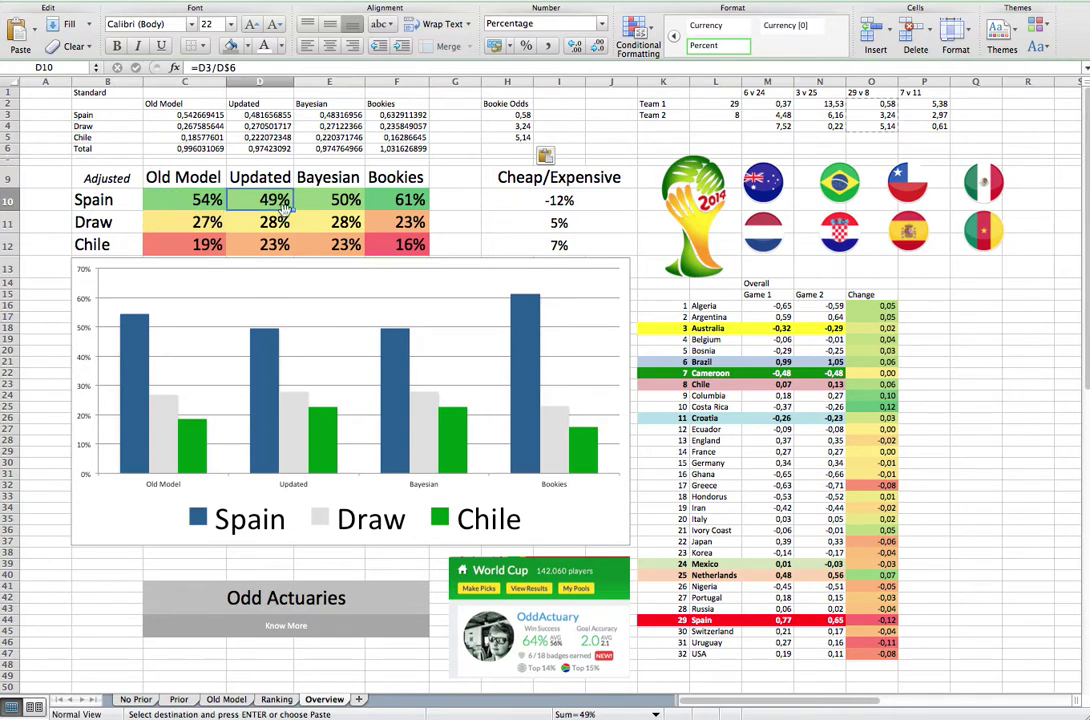
pyautogui.press('Right')
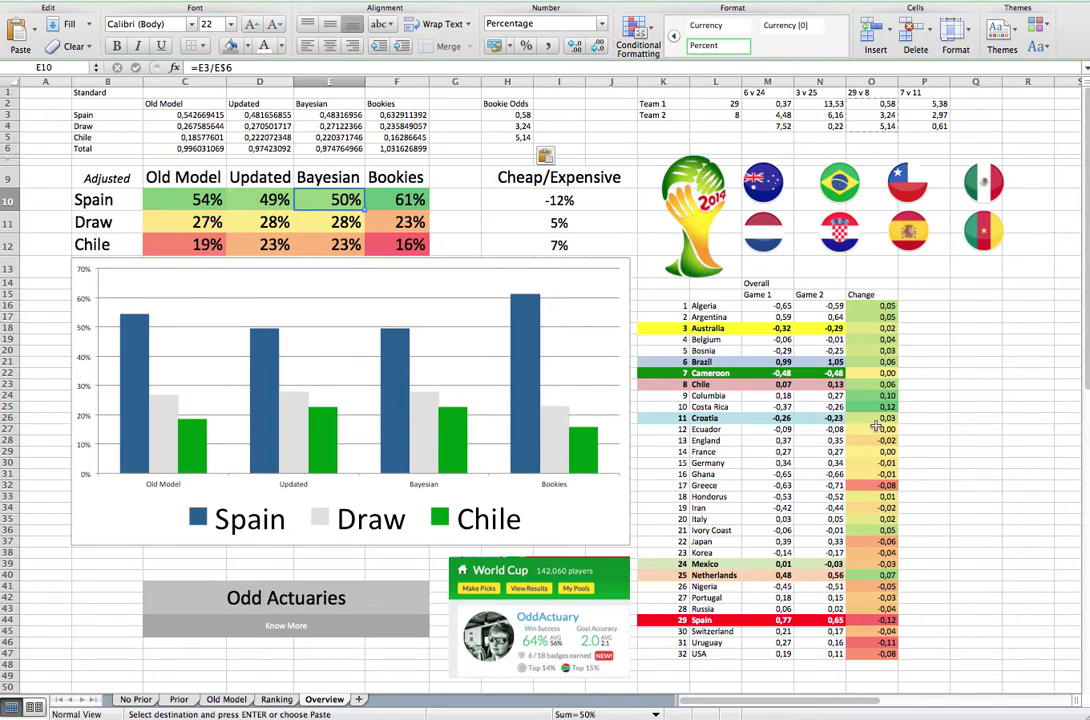
pyautogui.click(965, 341)
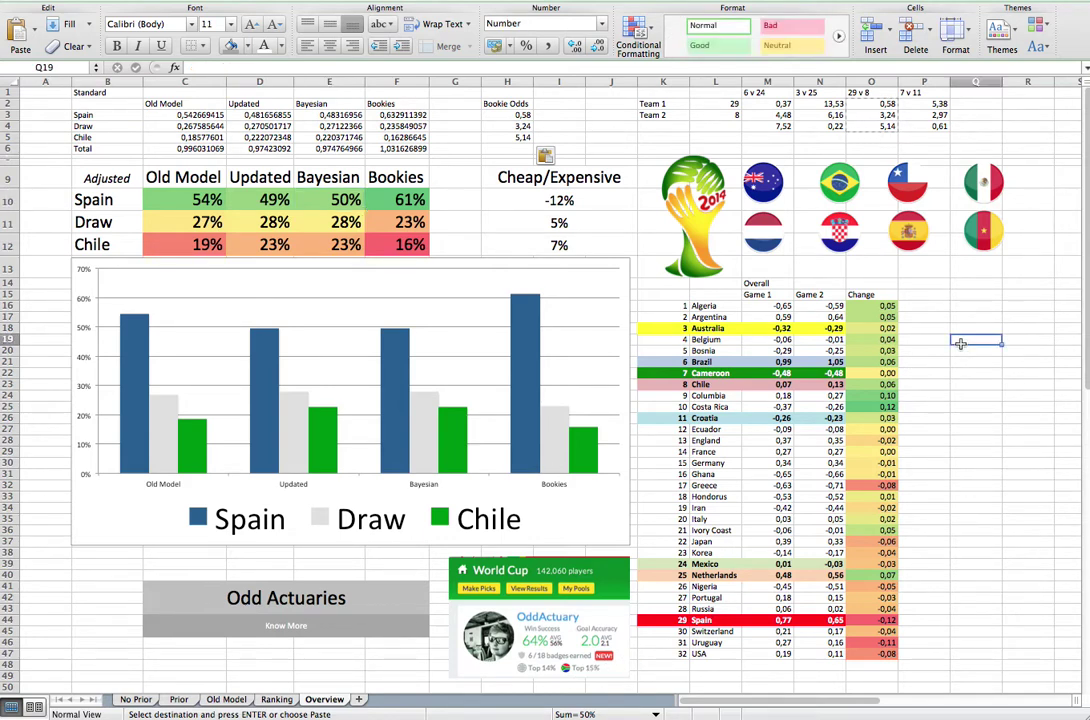
# Change the match-up to team number 7 for Team 1 and 11 for Team 2
pyautogui.click(732, 105)
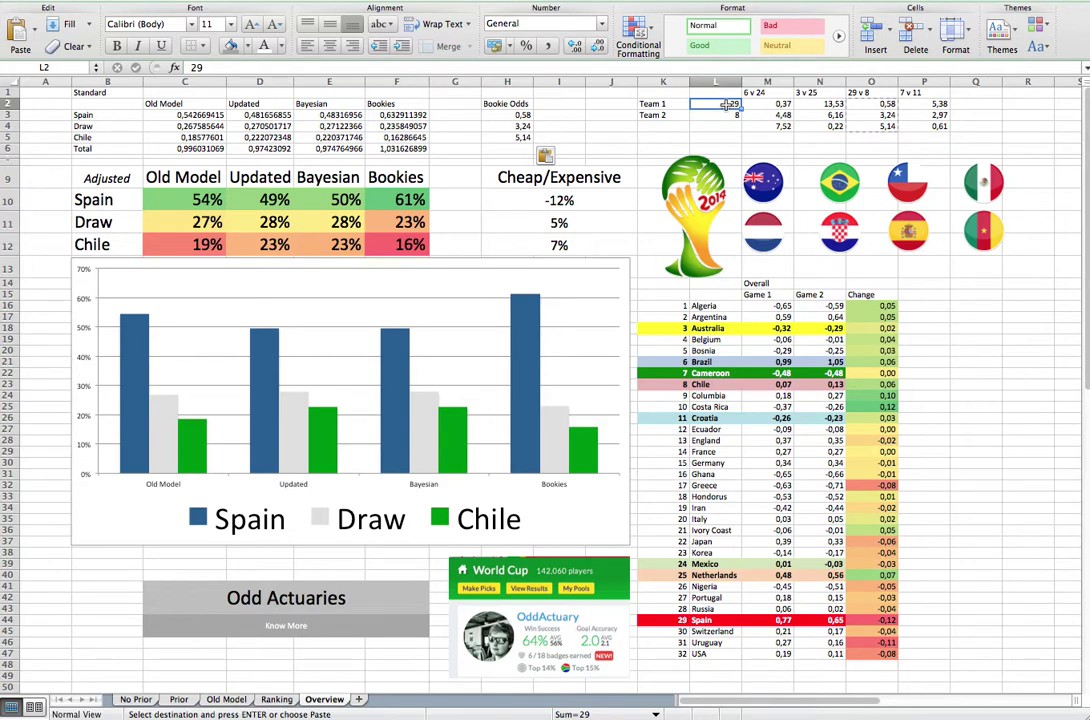
pyautogui.write('7')
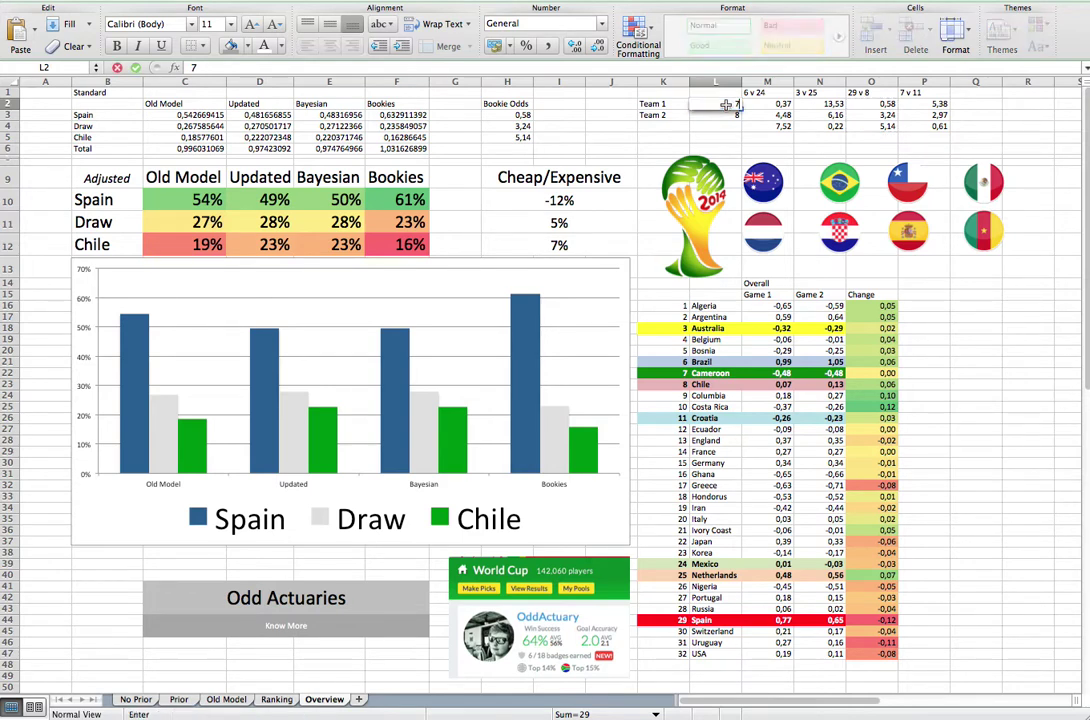
pyautogui.press('Return')
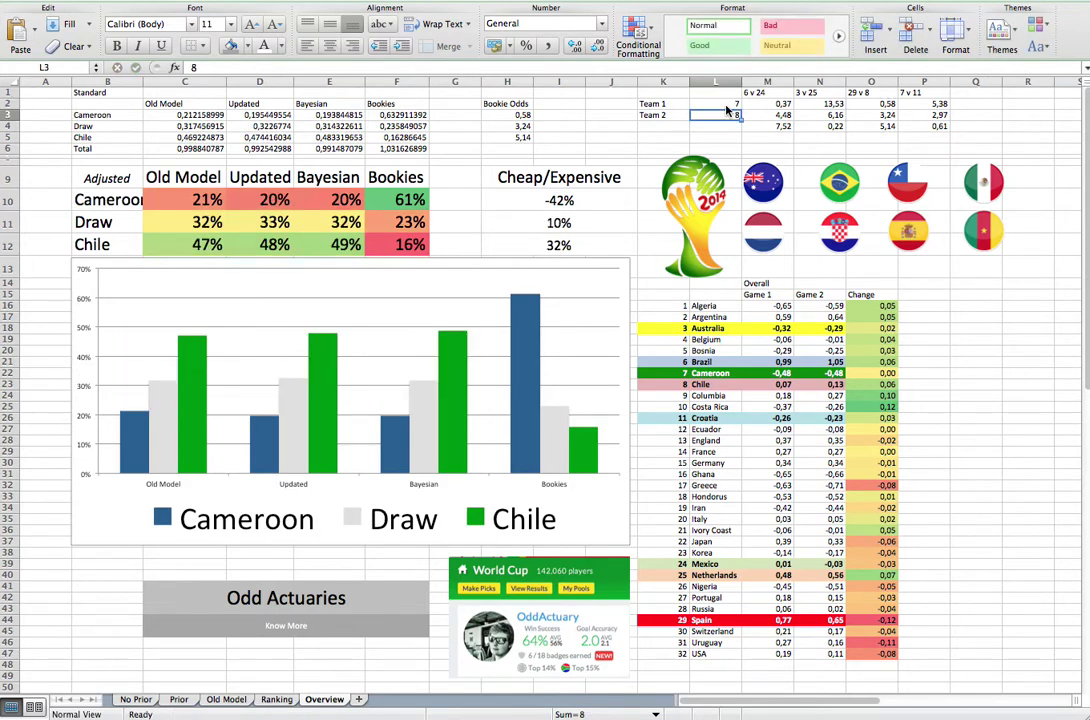
pyautogui.write('11')
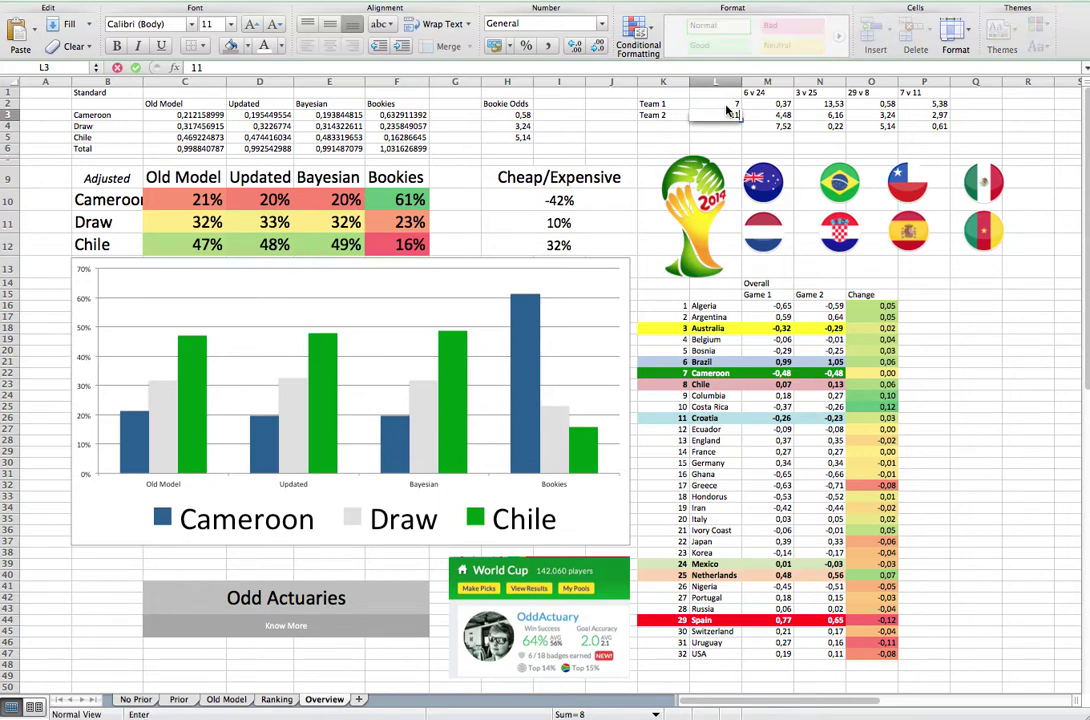
pyautogui.press('Tab')
# Copy the three 7 v 11 odds from P2:P4 into the Bookie Odds cells H3:H5
pyautogui.moveTo(918, 104); pyautogui.dragTo(924, 125)
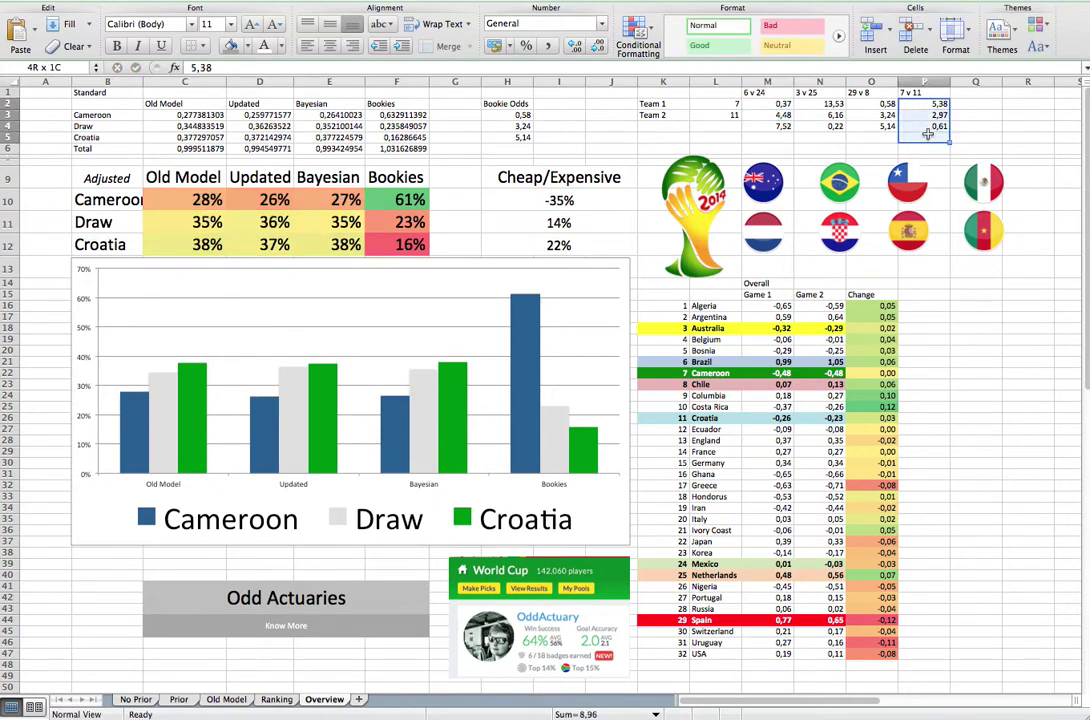
pyautogui.rightClick(927, 122)
pyautogui.click(958, 141)
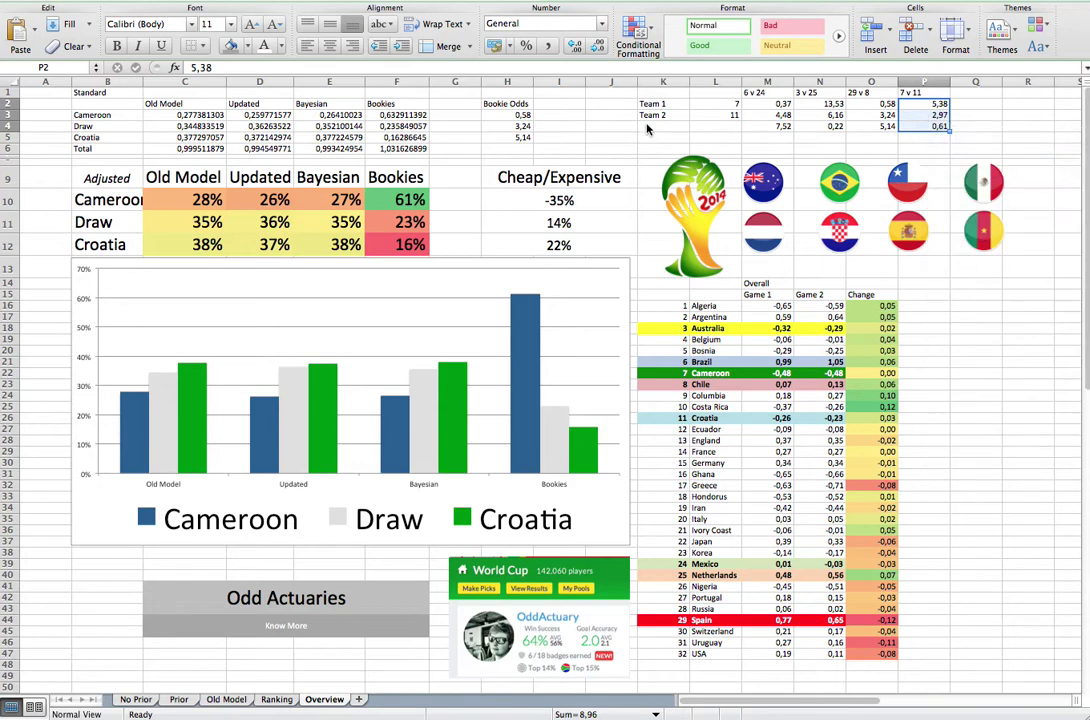
pyautogui.rightClick(527, 118)
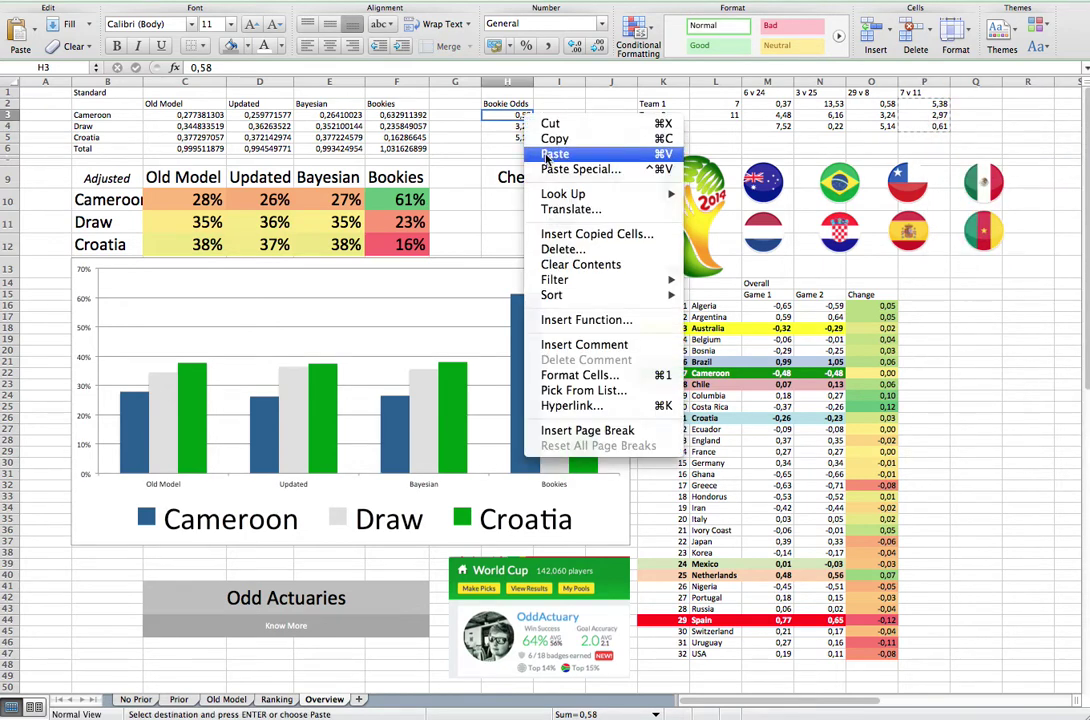
pyautogui.click(553, 153)
pyautogui.click(572, 105)
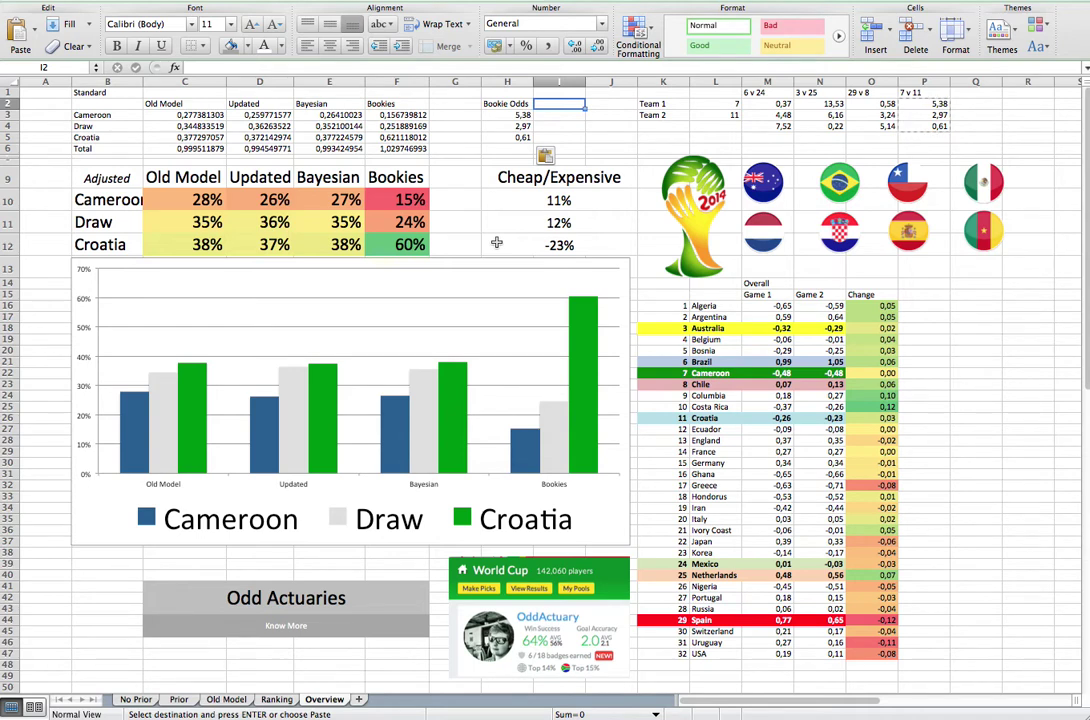
# Compare Croatia's adjusted Bookies and model probabilities, check the Bookies total, and examine the Cheap/Expensive values for all three outcomes
pyautogui.click(404, 245)
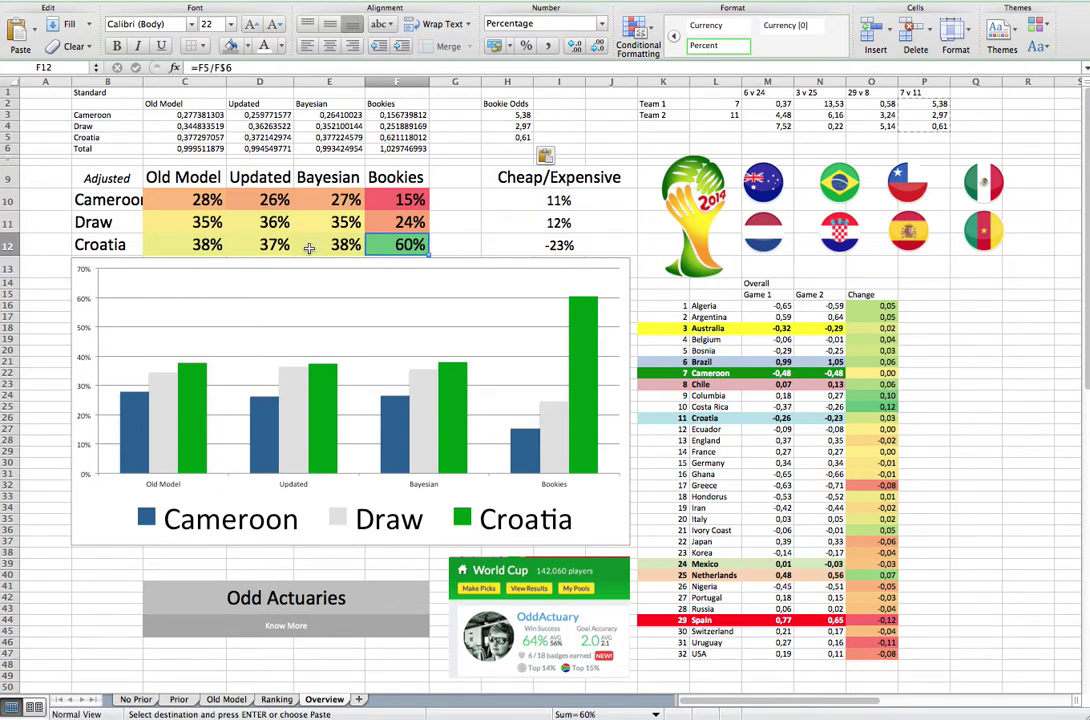
pyautogui.click(341, 247)
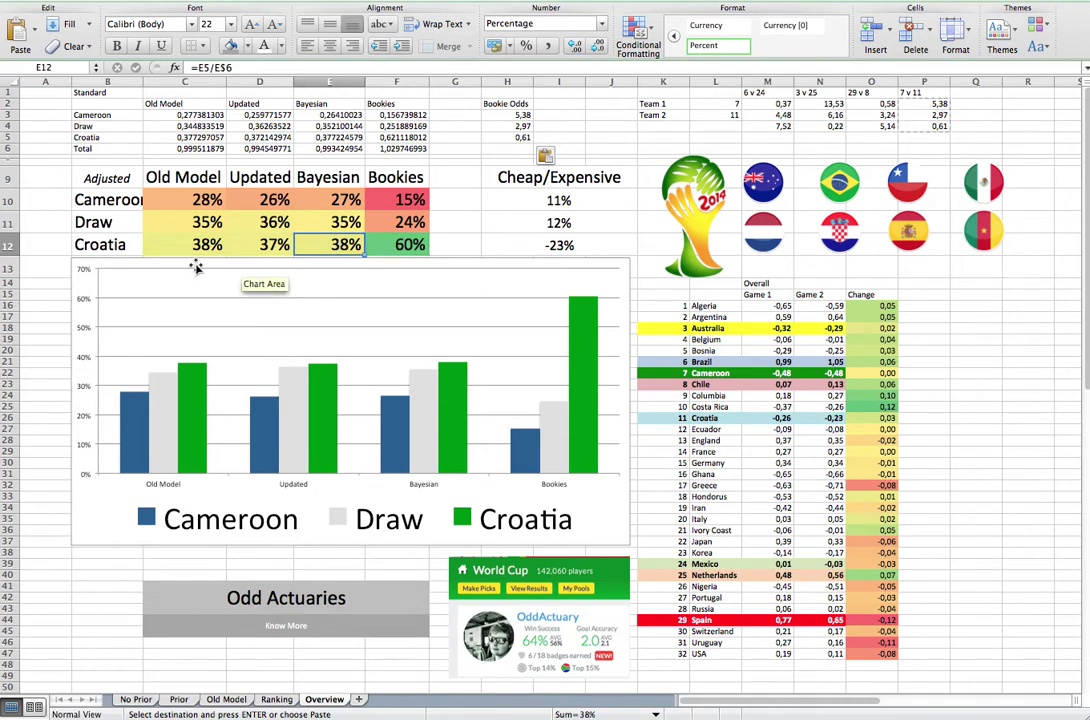
pyautogui.click(524, 240)
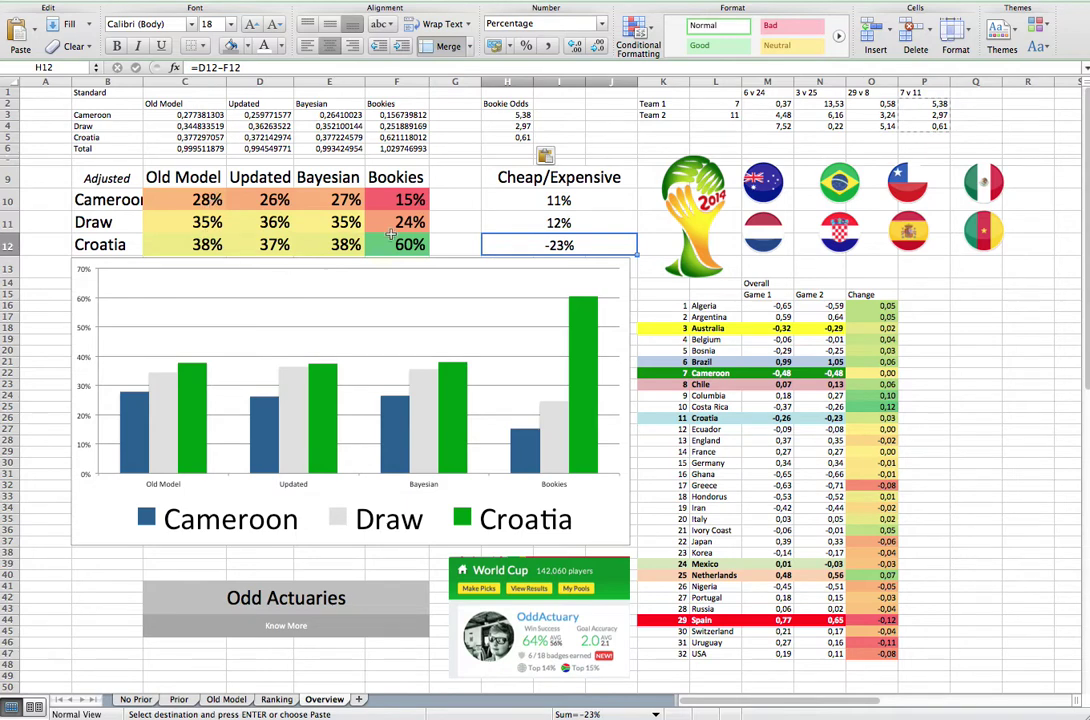
pyautogui.click(406, 147)
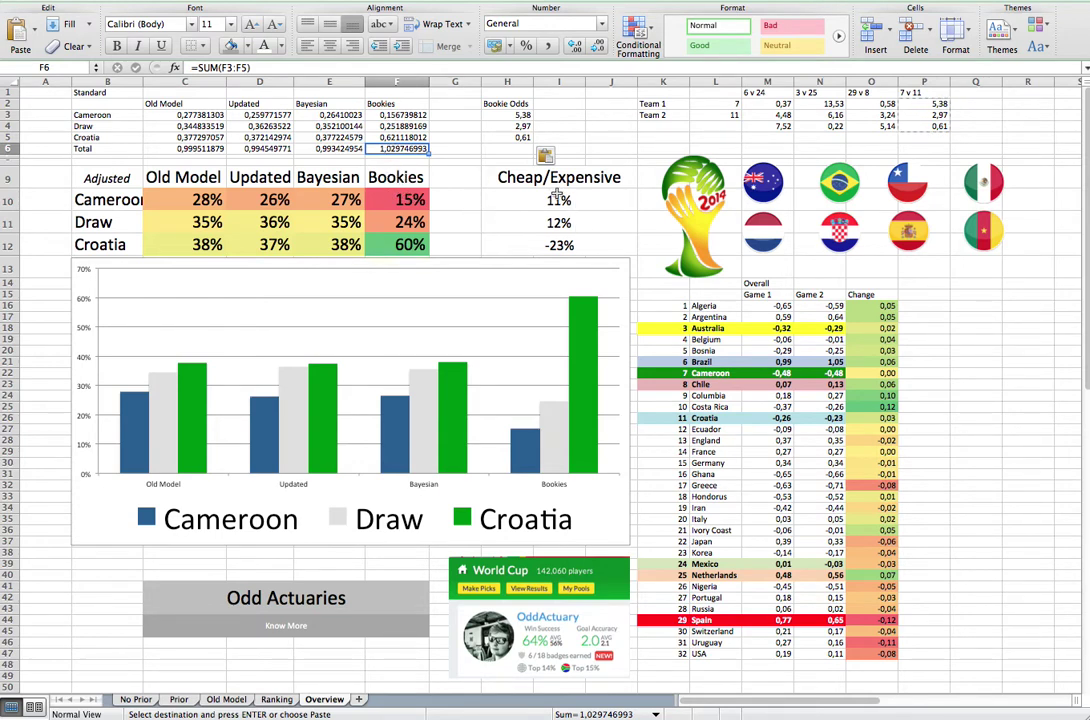
pyautogui.moveTo(618, 204)
pyautogui.mouseDown()
pyautogui.moveTo(616, 245)
pyautogui.moveTo(606, 208)
pyautogui.mouseUp()
pyautogui.click(600, 226)
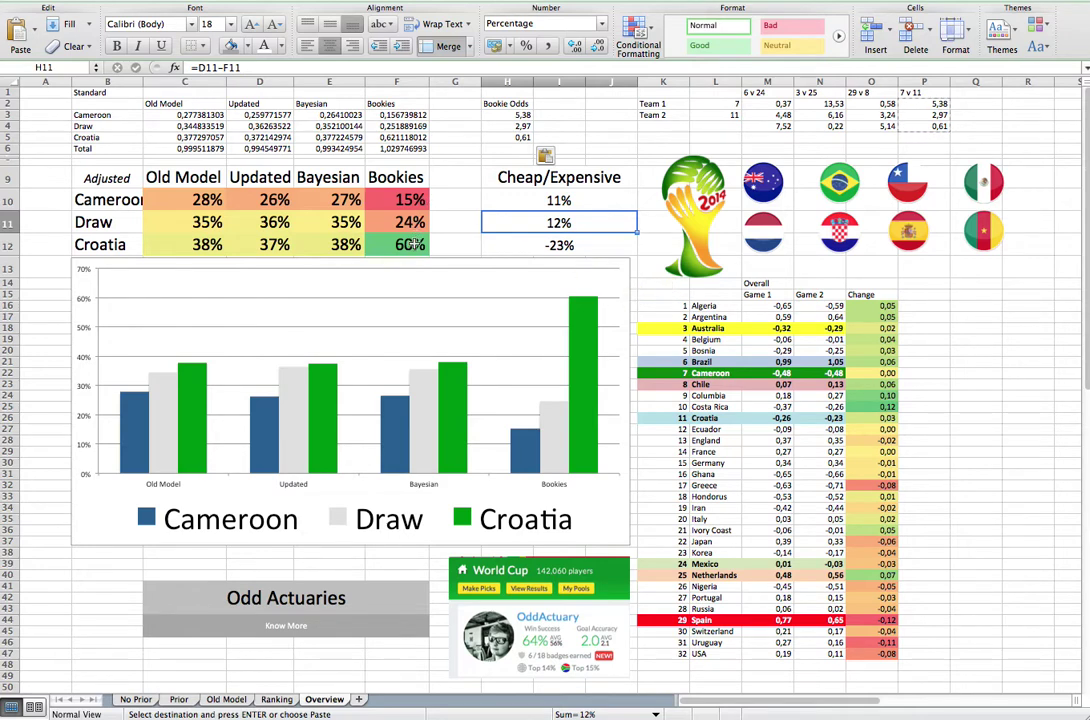
pyautogui.click(532, 245)
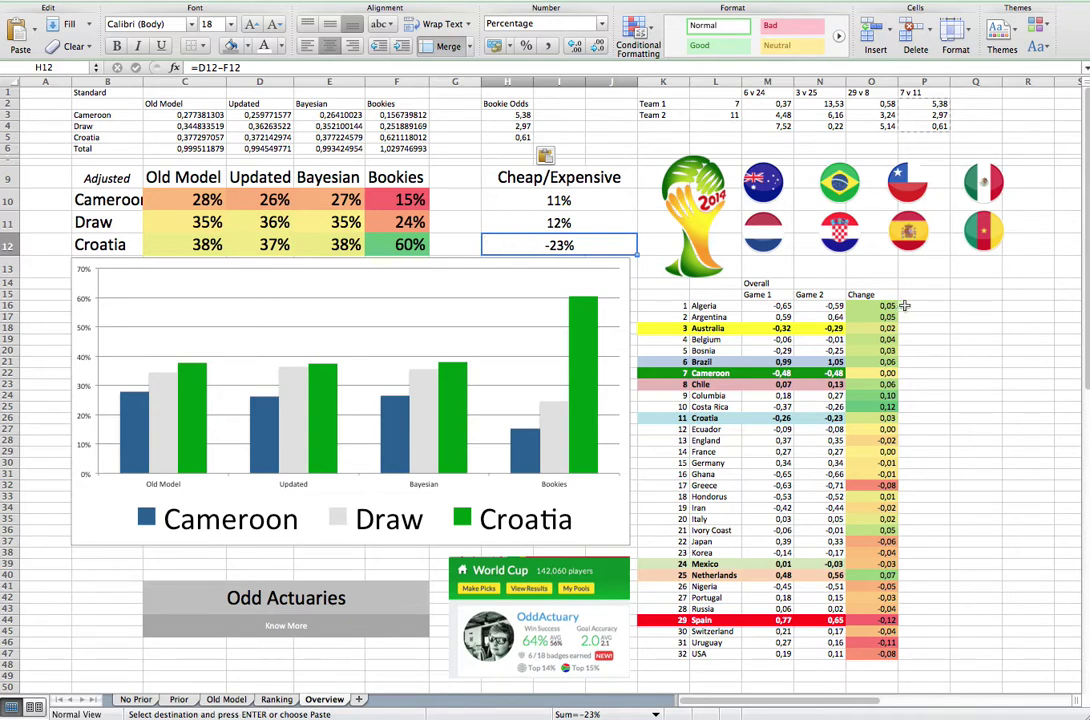
# Compare the full Bayesian column with the Updated model column for the Cameroon v Croatia match-up
pyautogui.click(938, 303)
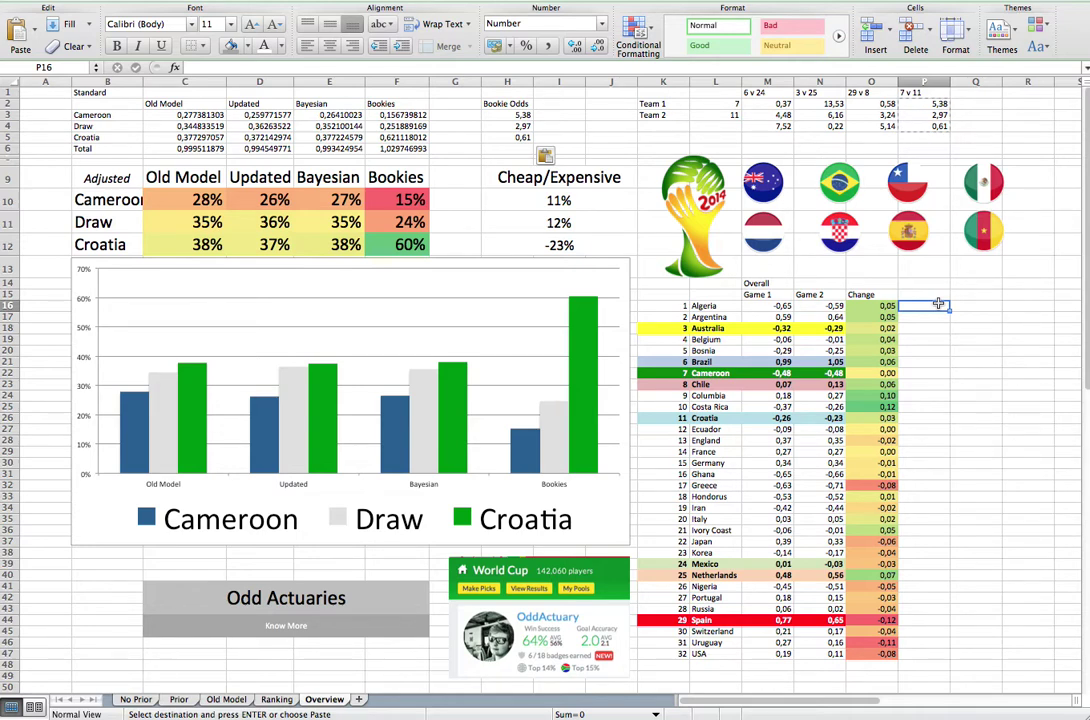
pyautogui.click(320, 83)
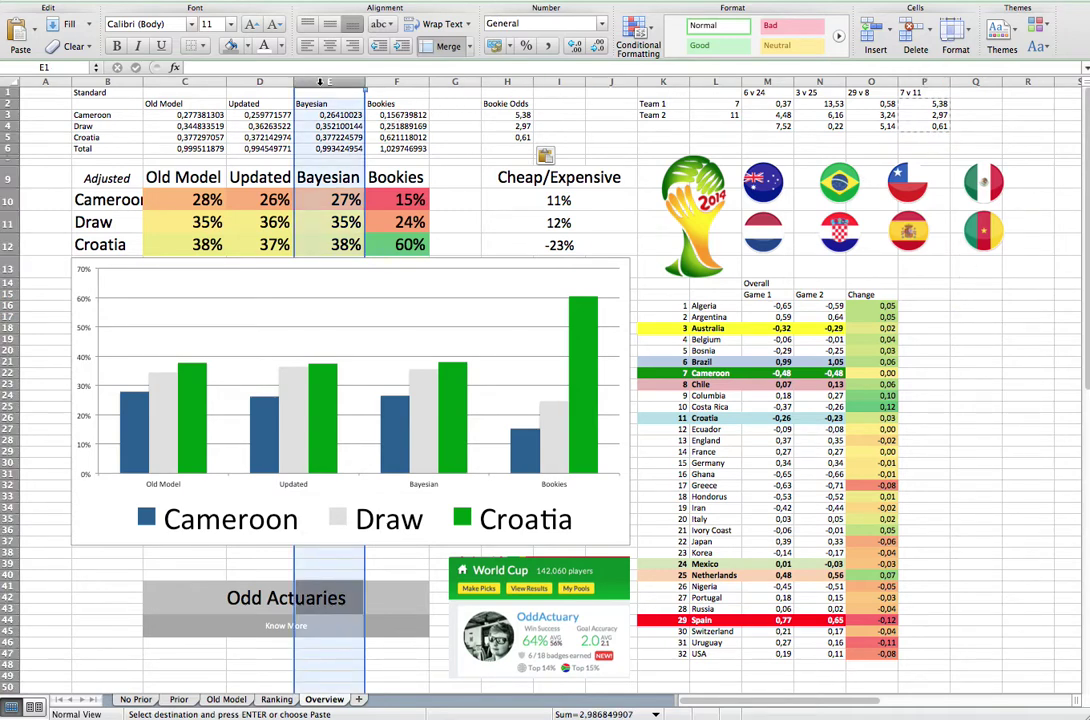
pyautogui.click(268, 83)
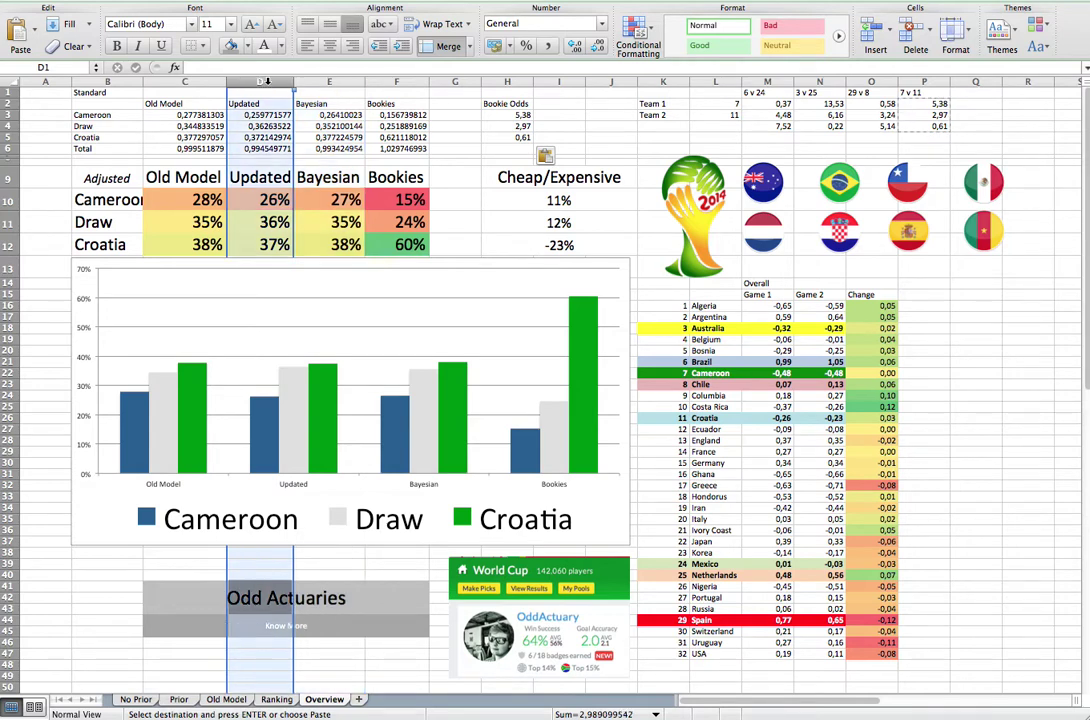
pyautogui.click(466, 155)
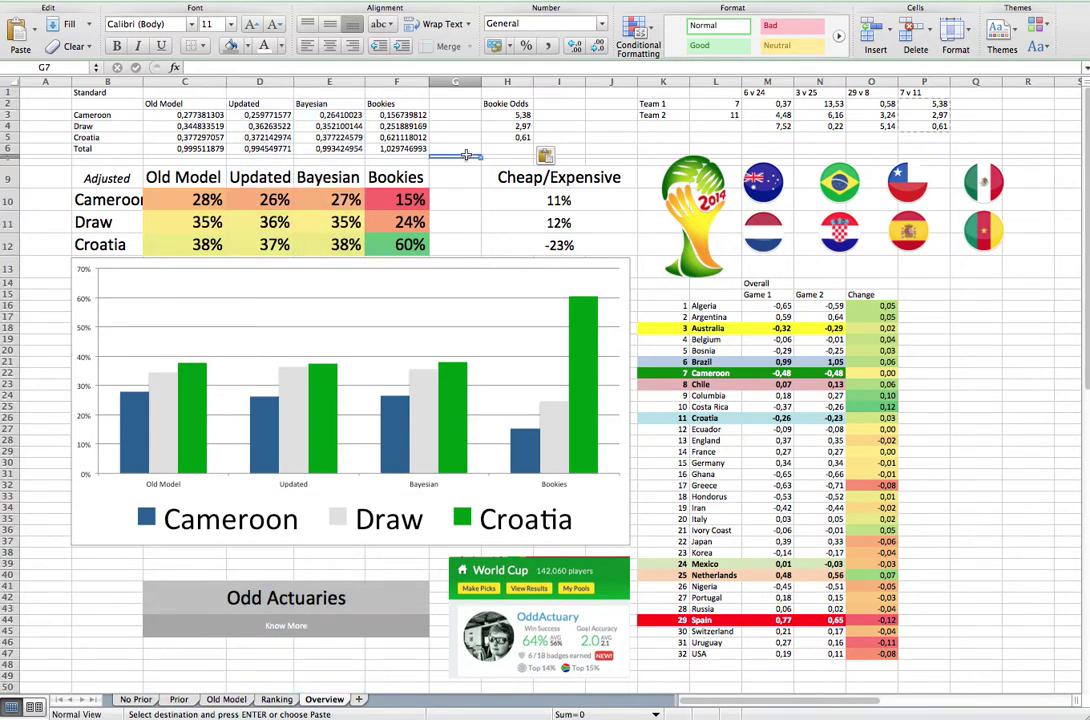